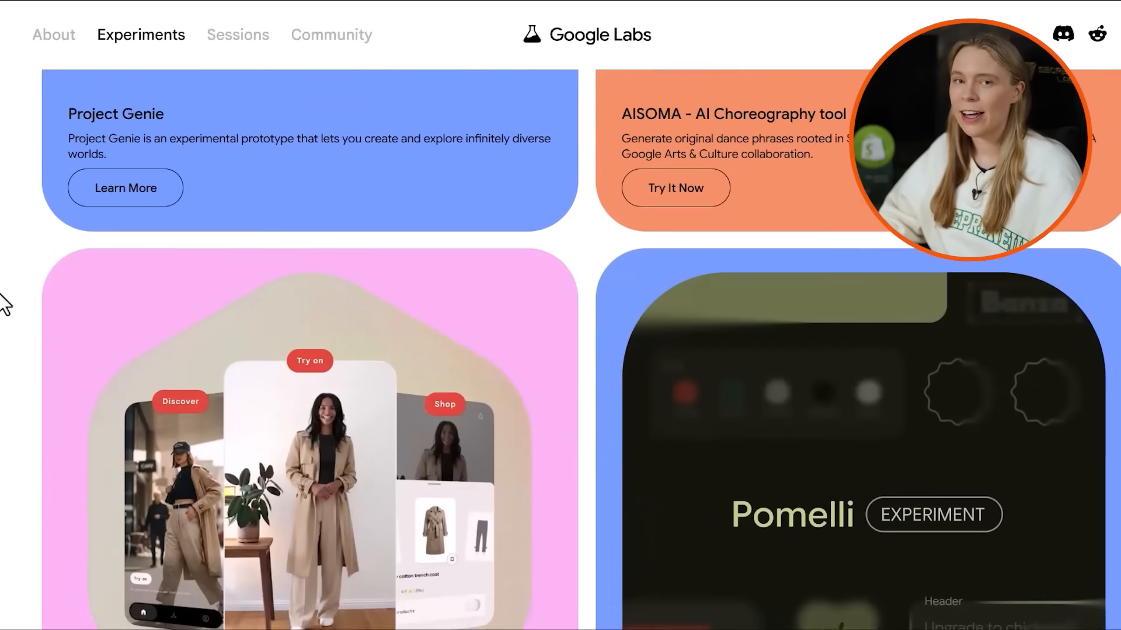
Browse the Google Labs experiments, expanding the list to reach the Flow entry.
scroll(5, 304, down, 10)
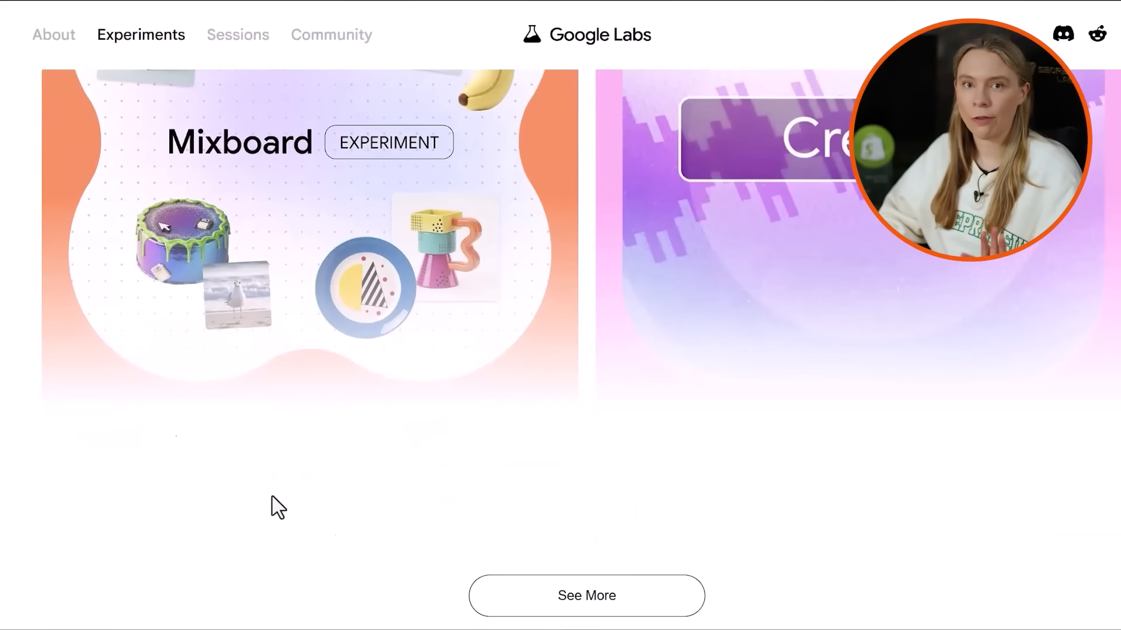
click(492, 596)
scroll(5, 501, down, 5)
scroll(5, 500, down, 8)
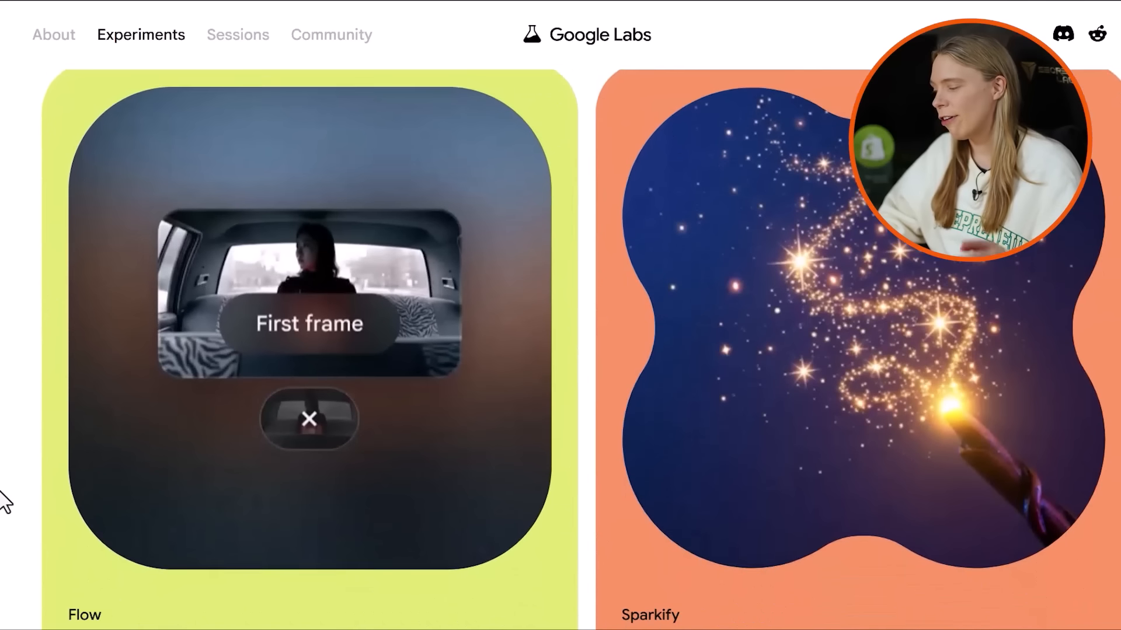
scroll(4, 497, down, 2)
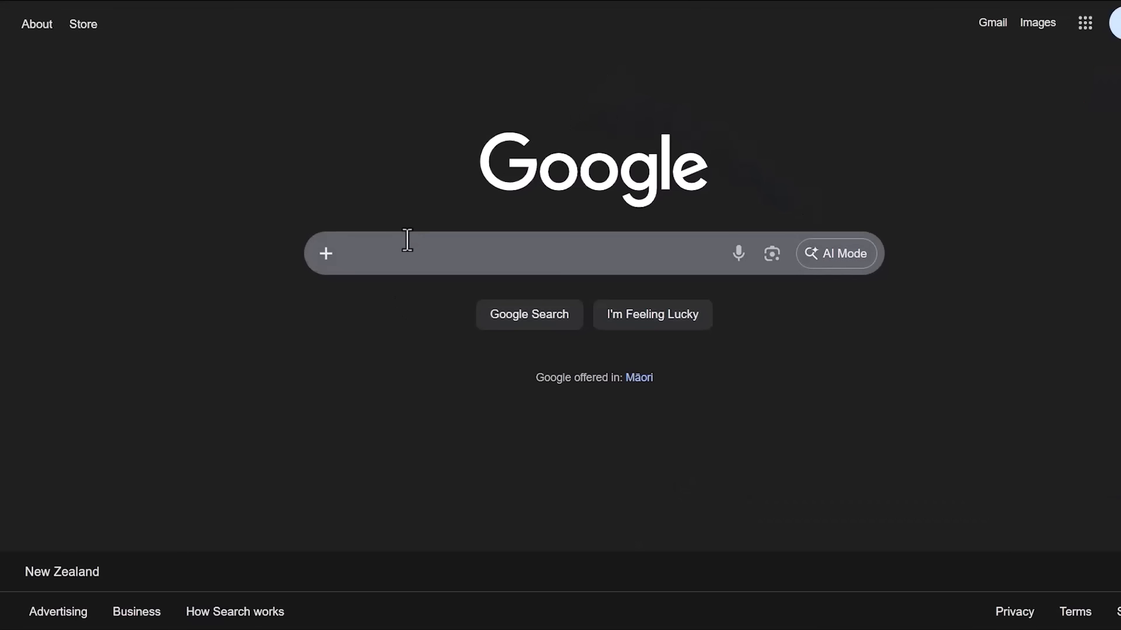
Search Google for "Google flow AI".
click(405, 241)
text(Googl)
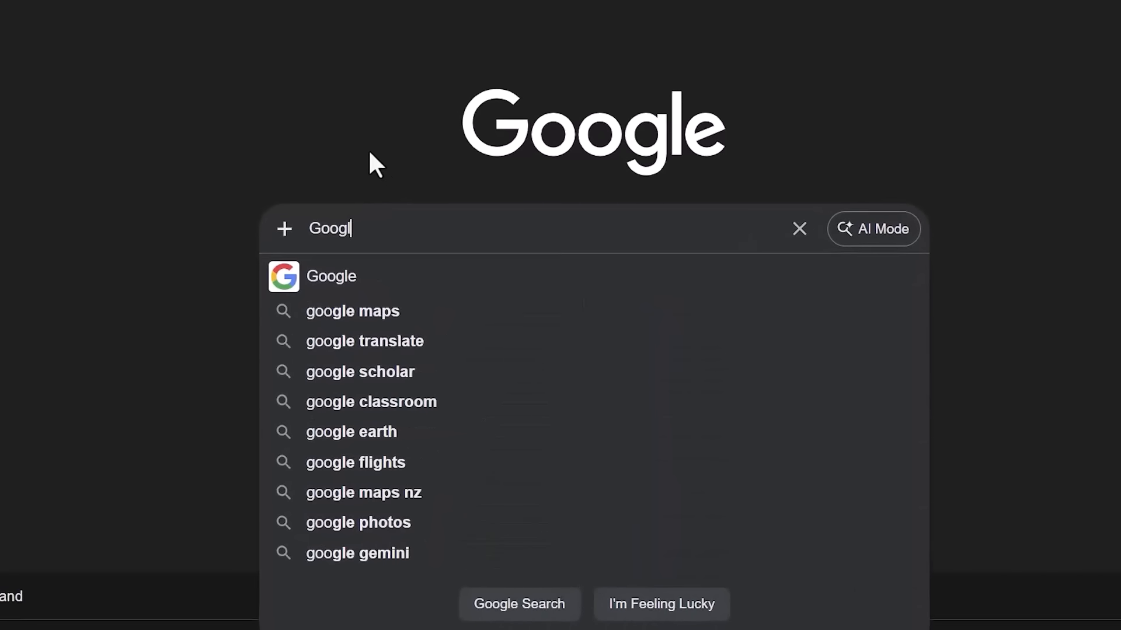
text(e flow AI)
key(Return)
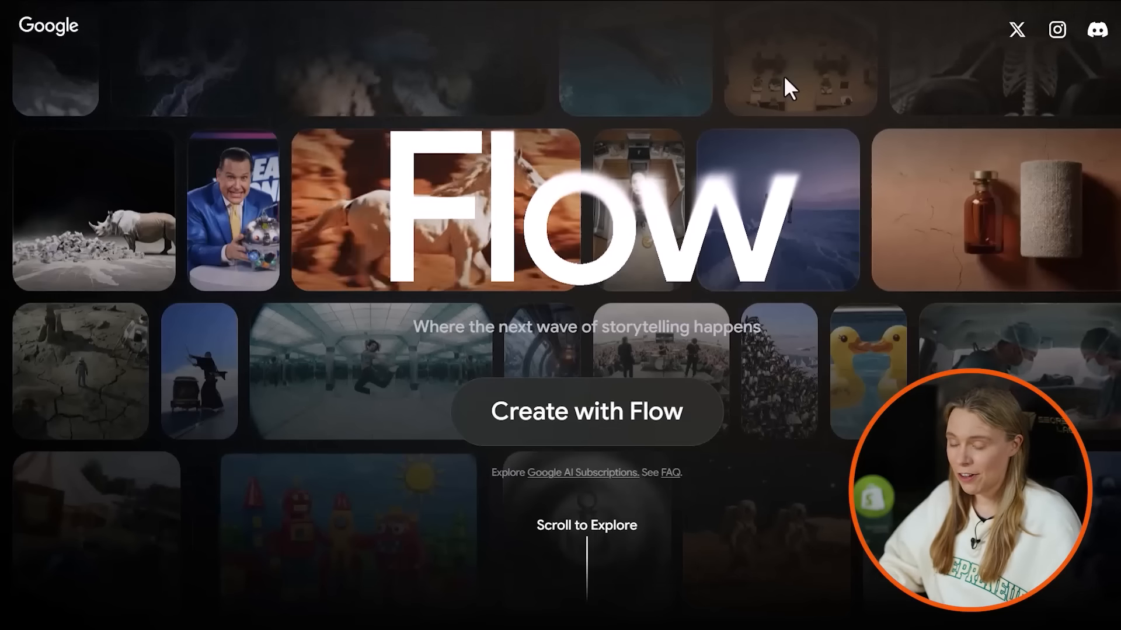
Examine the Flow website's introduction and its pricing plans.
scroll(787, 88, down, 3)
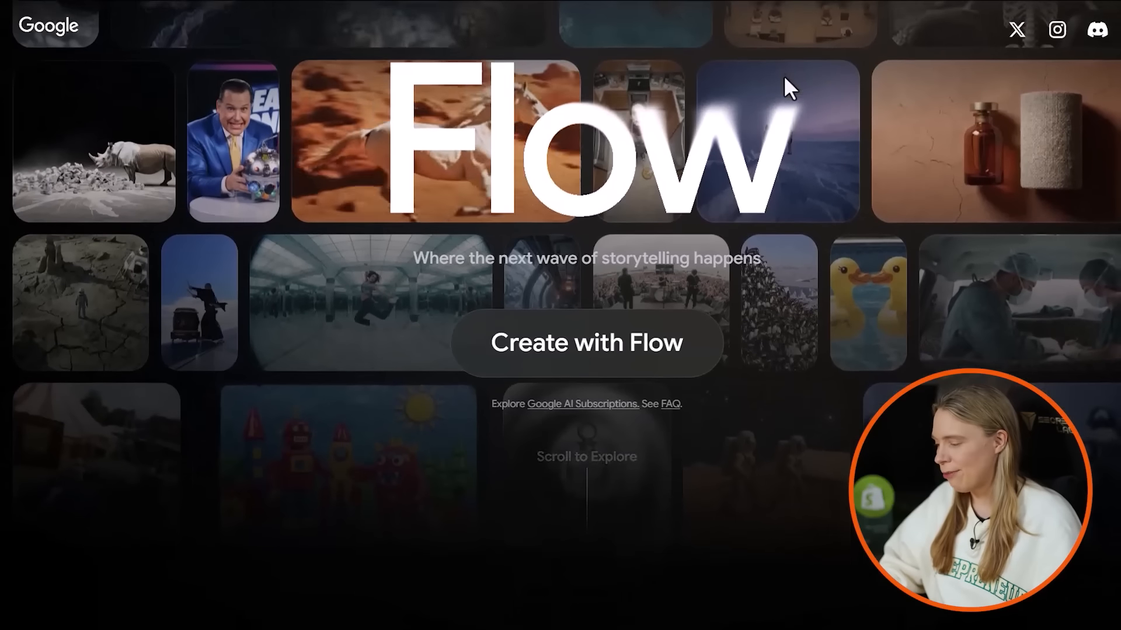
scroll(787, 87, down, 5)
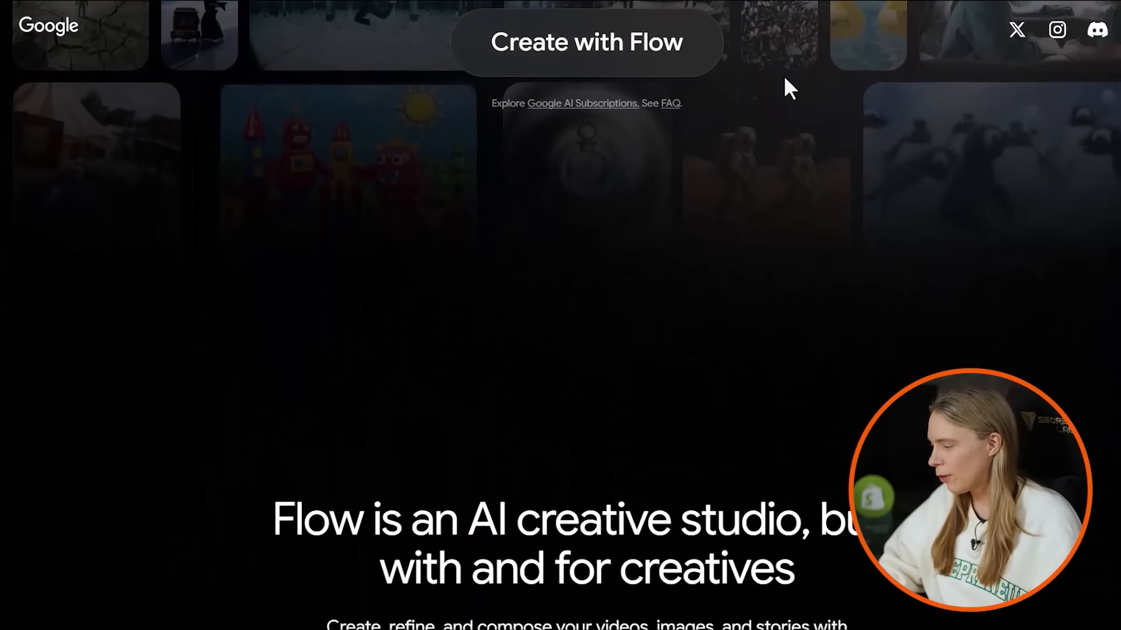
scroll(783, 74, down, 2)
scroll(783, 75, down, 2)
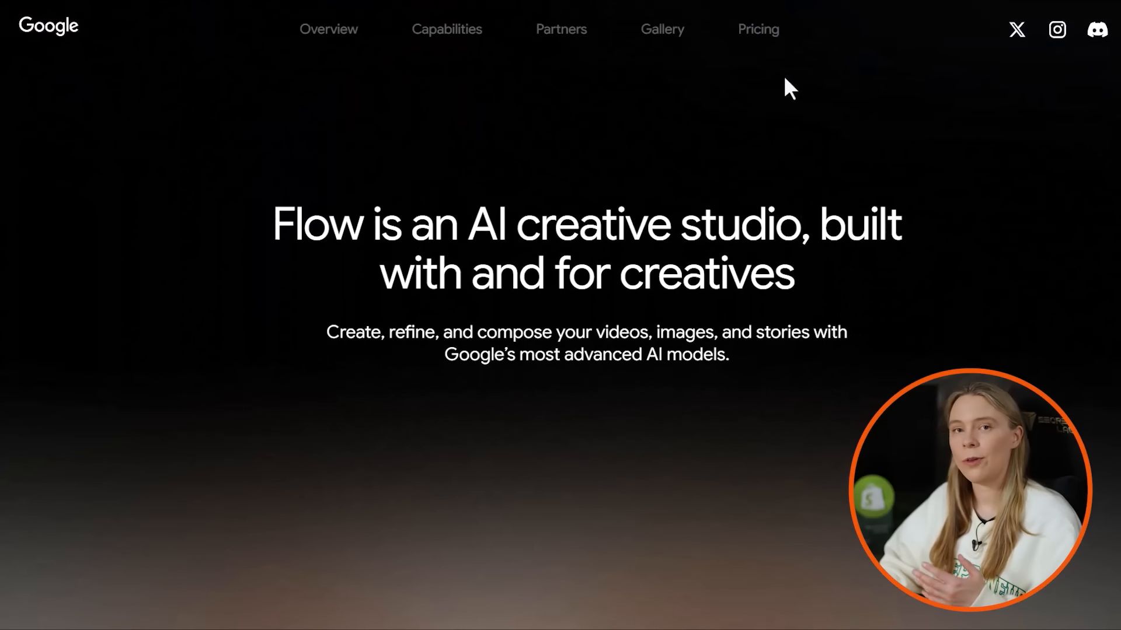
click(738, 29)
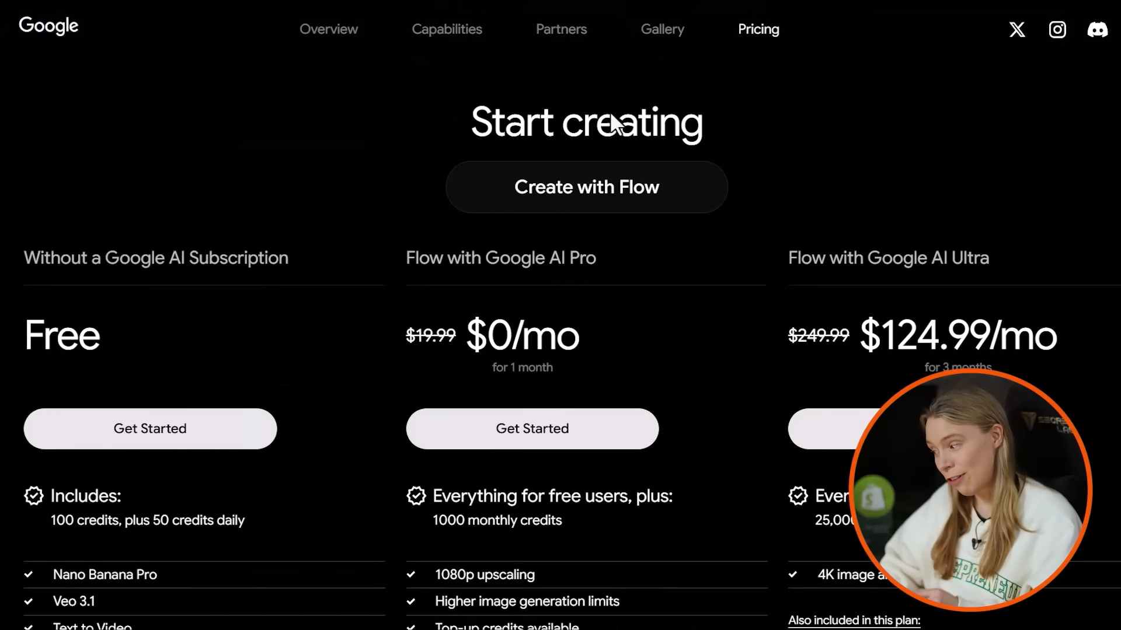
scroll(668, 315, down, 2)
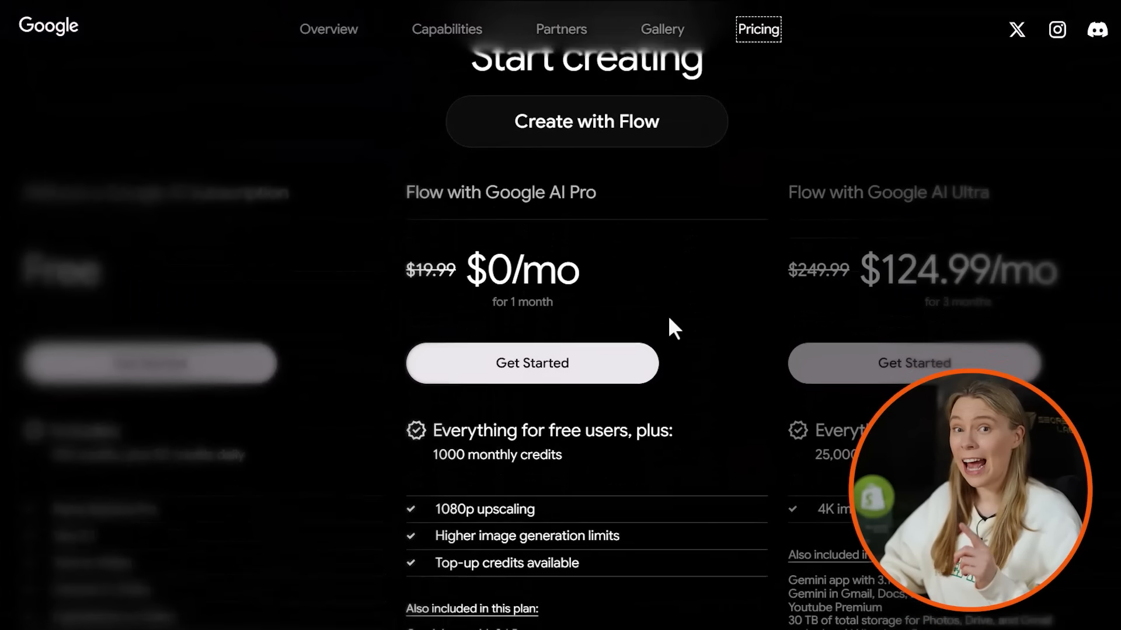
scroll(681, 322, down, 2)
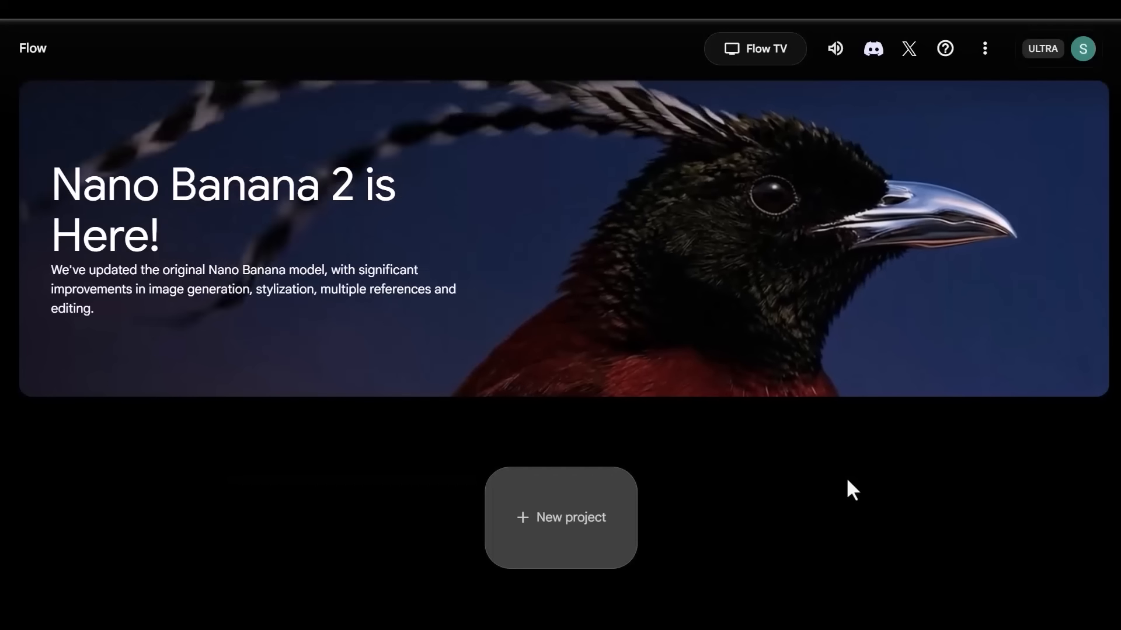
Create a new project and configure generation for images in landscape, x4, with the Nano Banana Pro model.
click(559, 510)
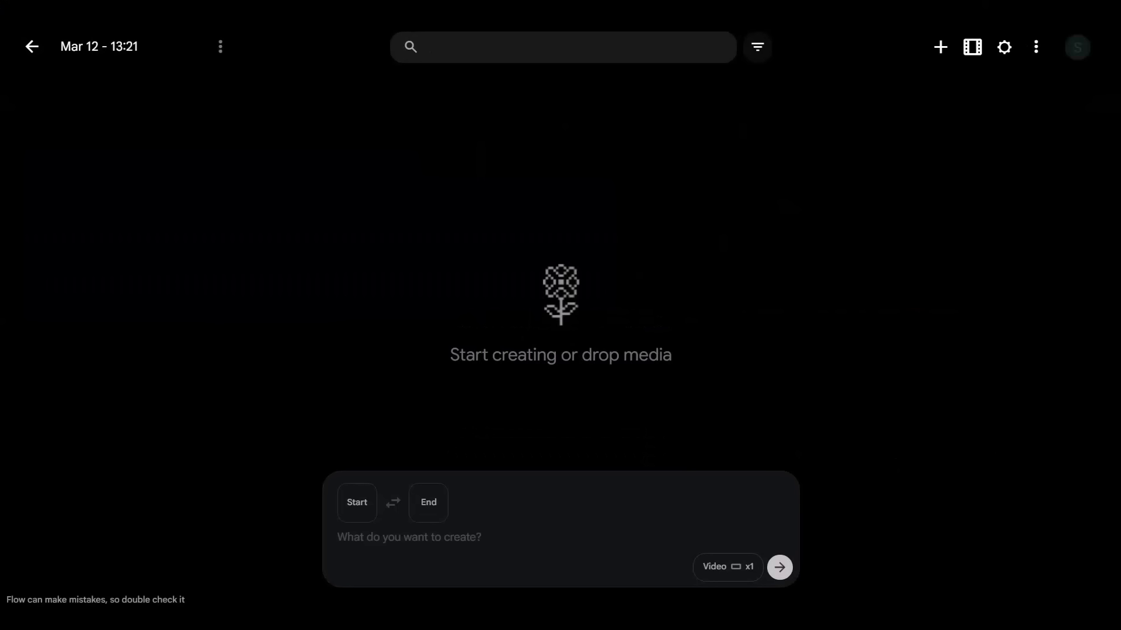
click(740, 567)
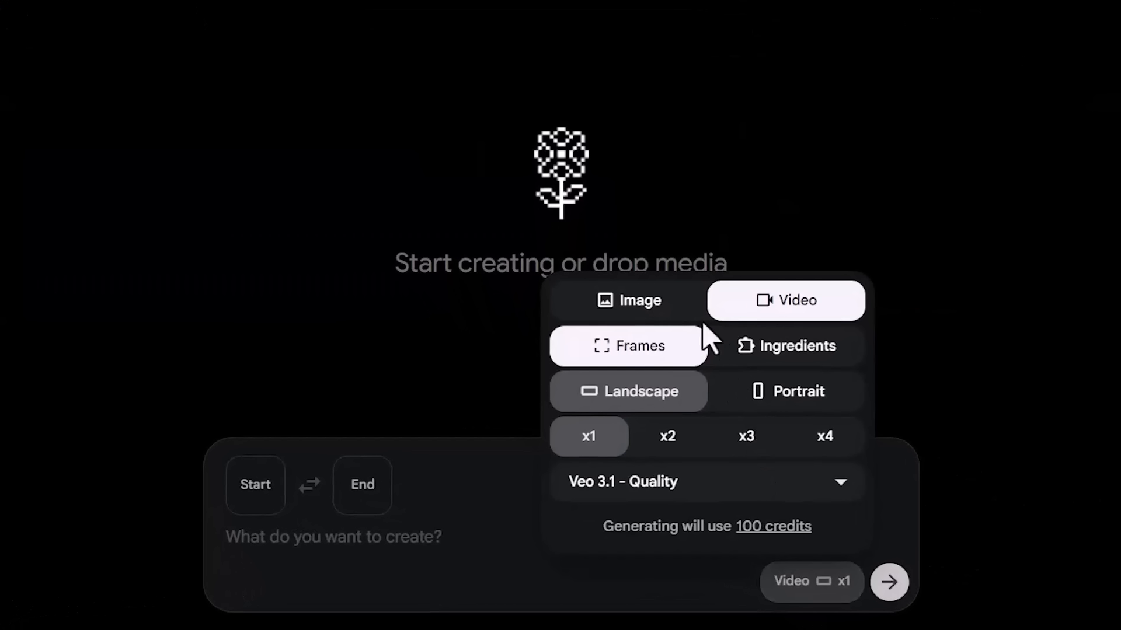
click(659, 304)
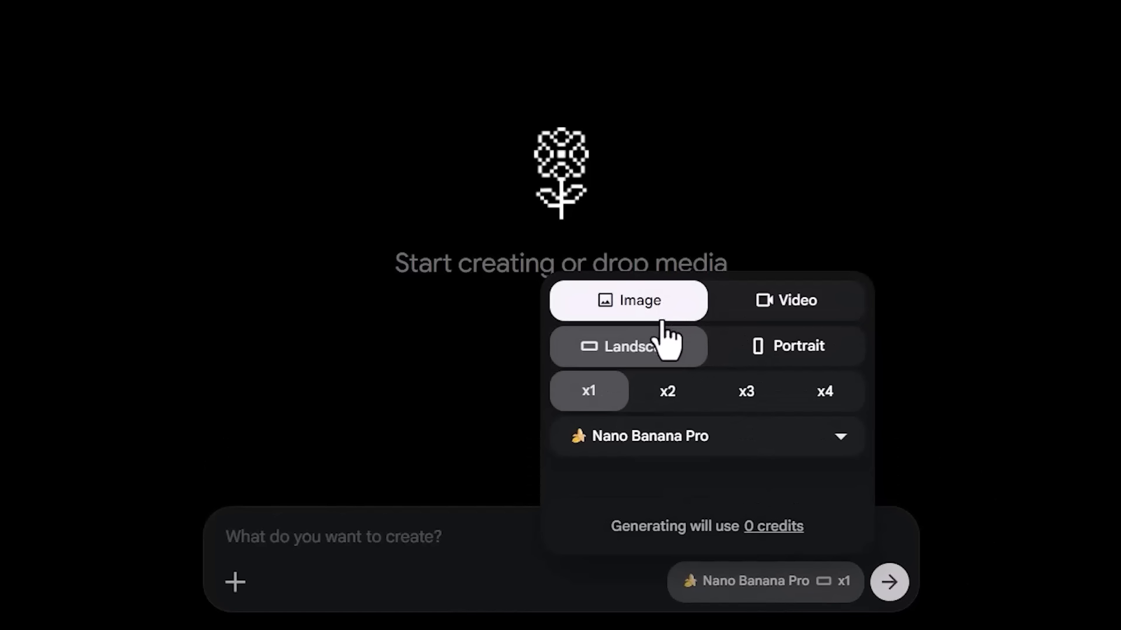
click(725, 349)
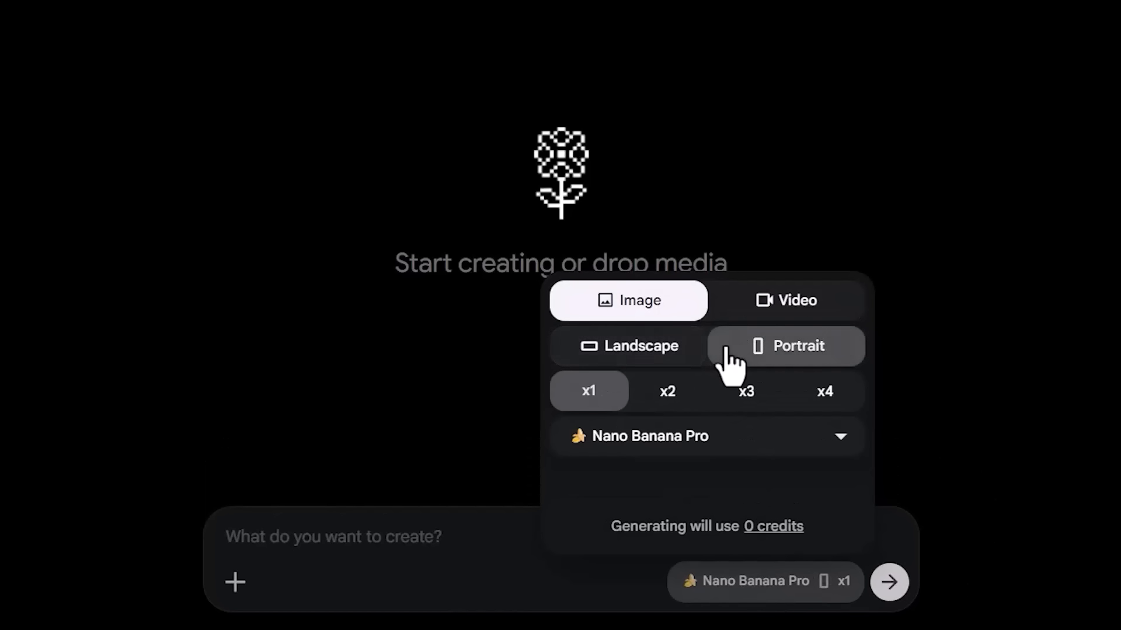
click(685, 355)
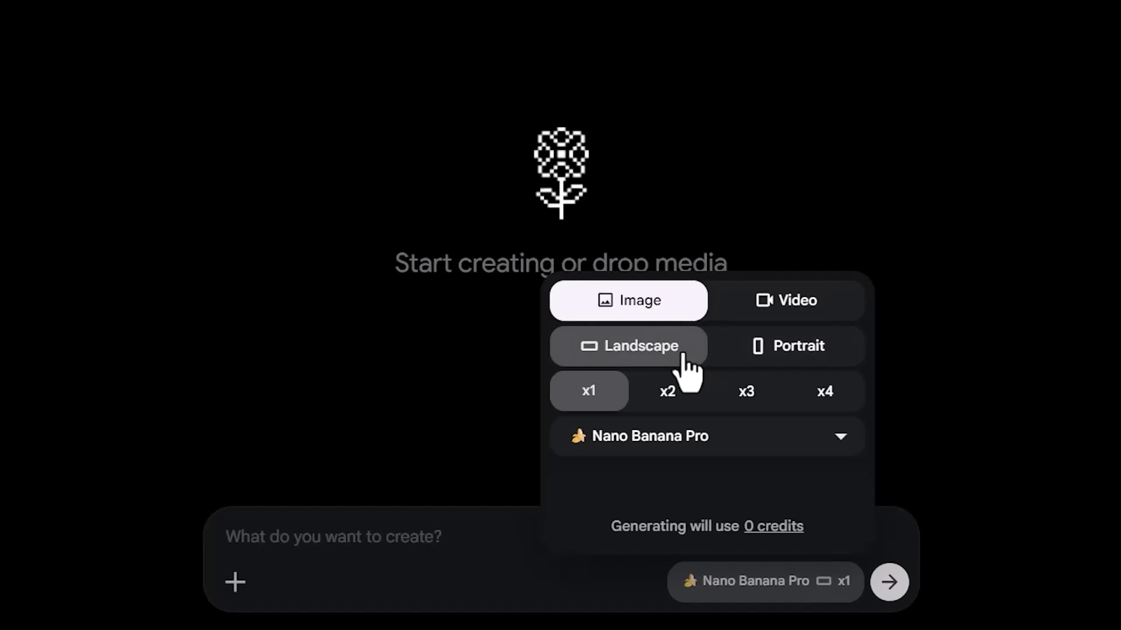
click(732, 399)
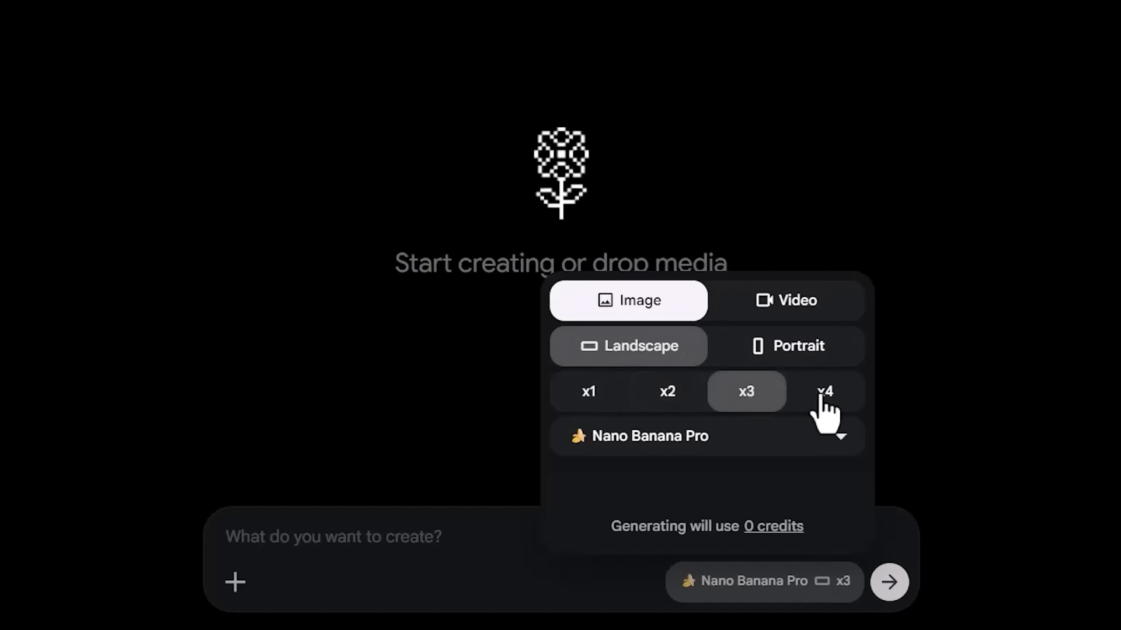
click(798, 438)
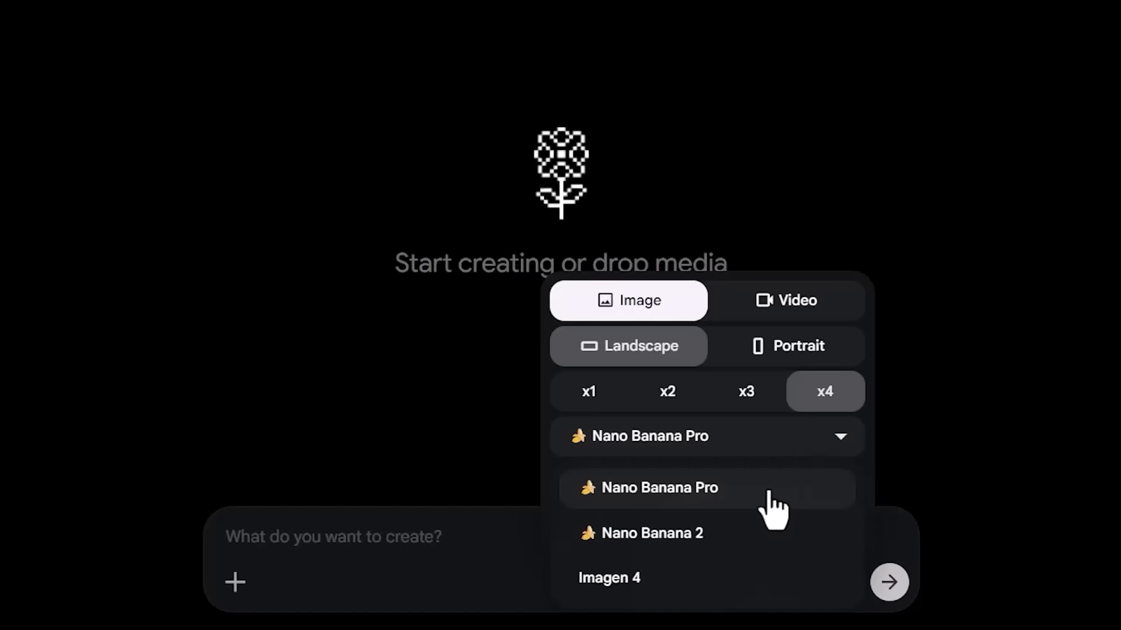
Generate images of a young blonde male superhero in a high-tech suit floating in deep space, as a photorealistic wide landscape shot from a live action movie.
text(A wide, landscape realistic shot of a)
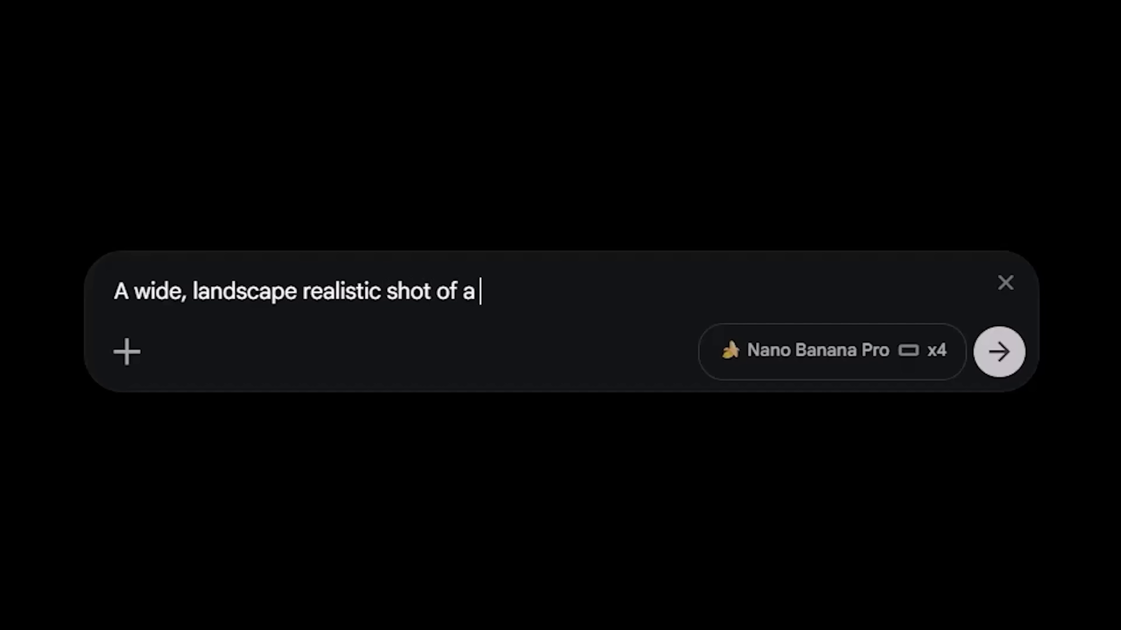
text( hair, wearing a high-tech superhero suit floating in deep space. It)
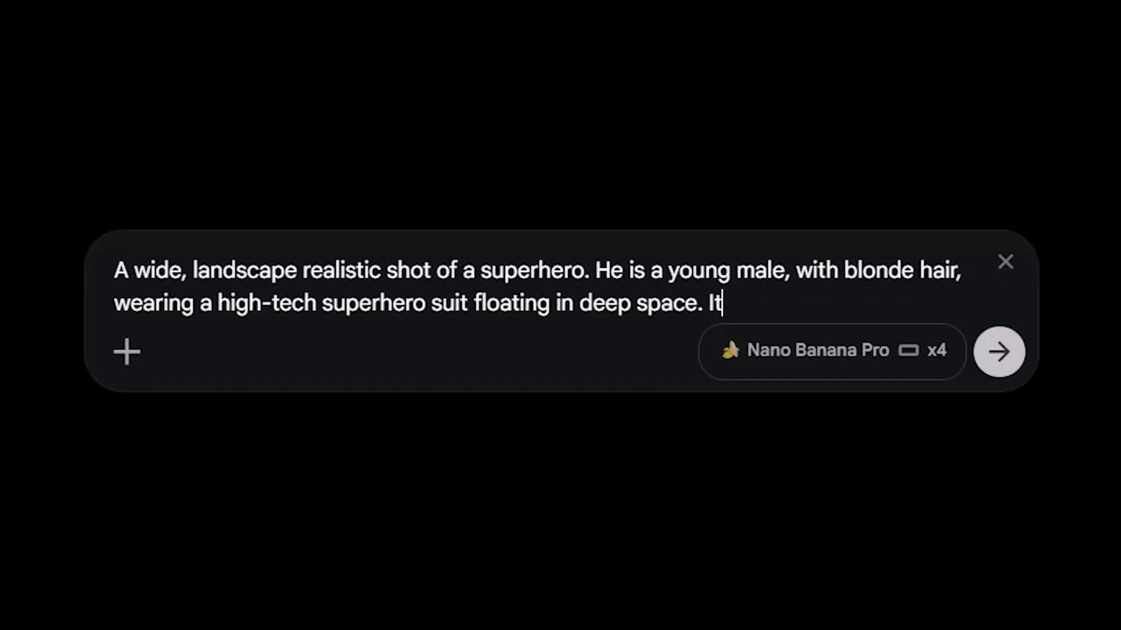
text(hough it's a scene from a real, l)
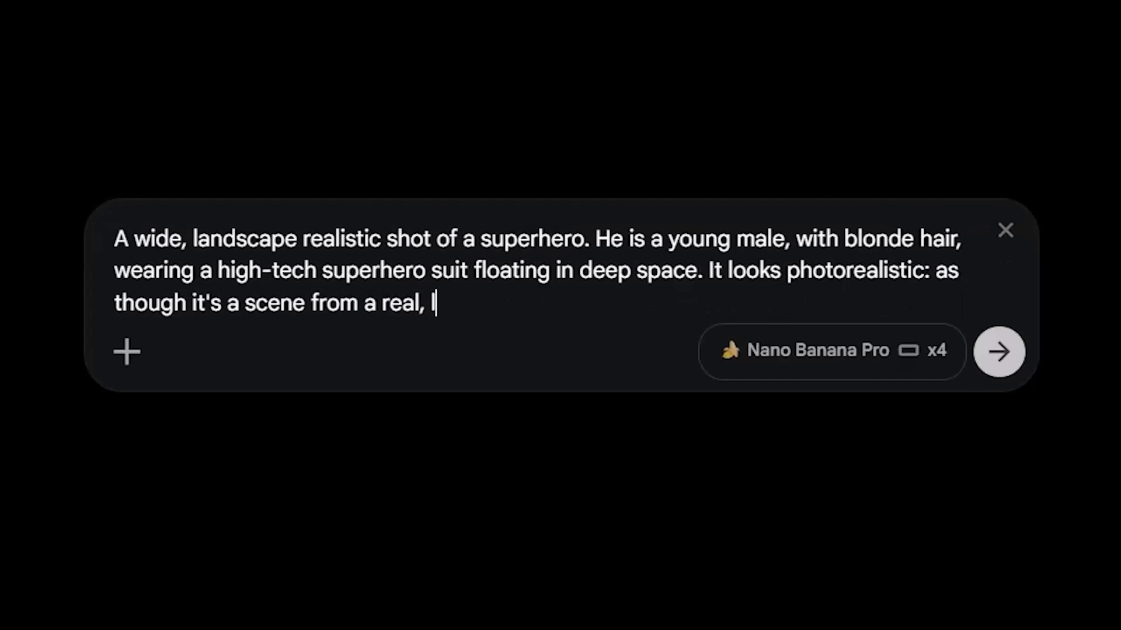
text(ive action movie)
key(Return)
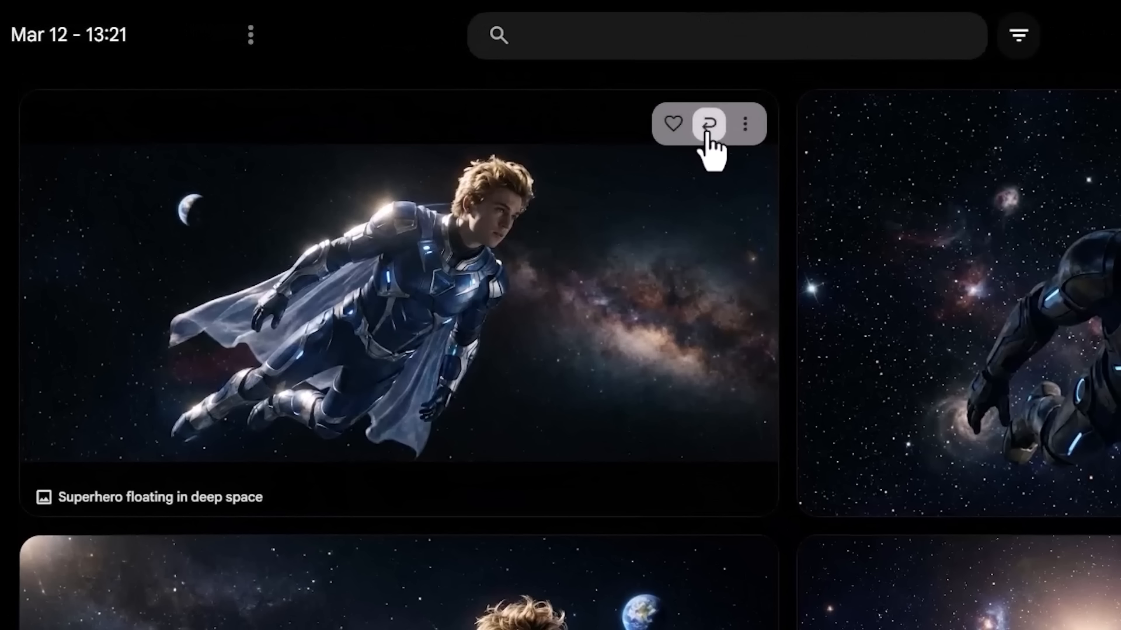
Reuse the prompt of a generated superhero image to generate further batches of four variations.
click(708, 125)
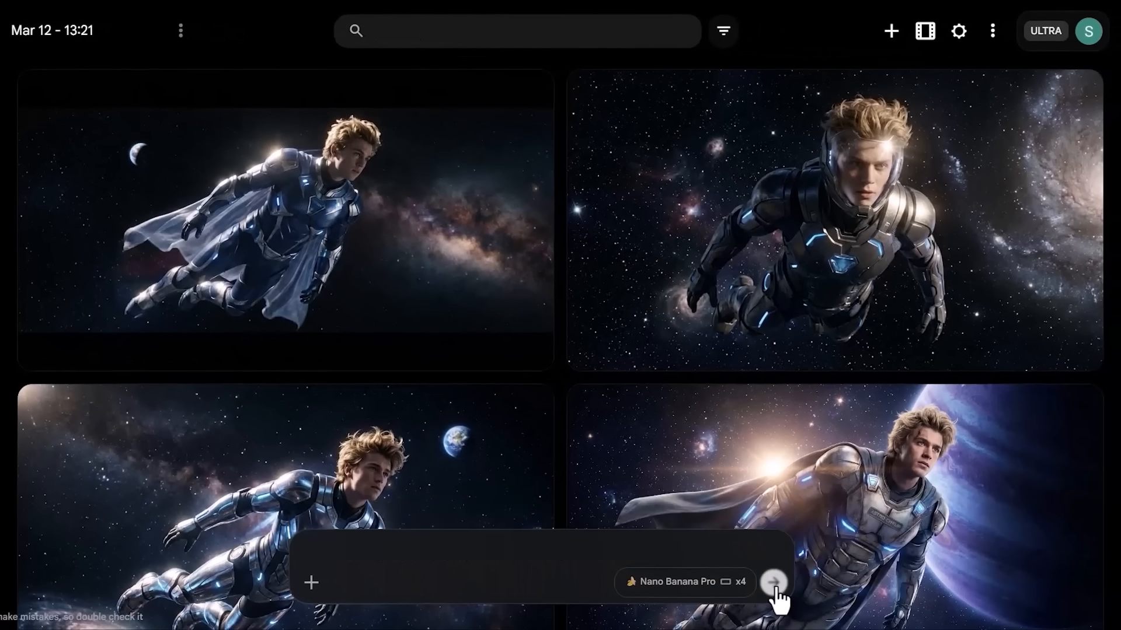
click(774, 583)
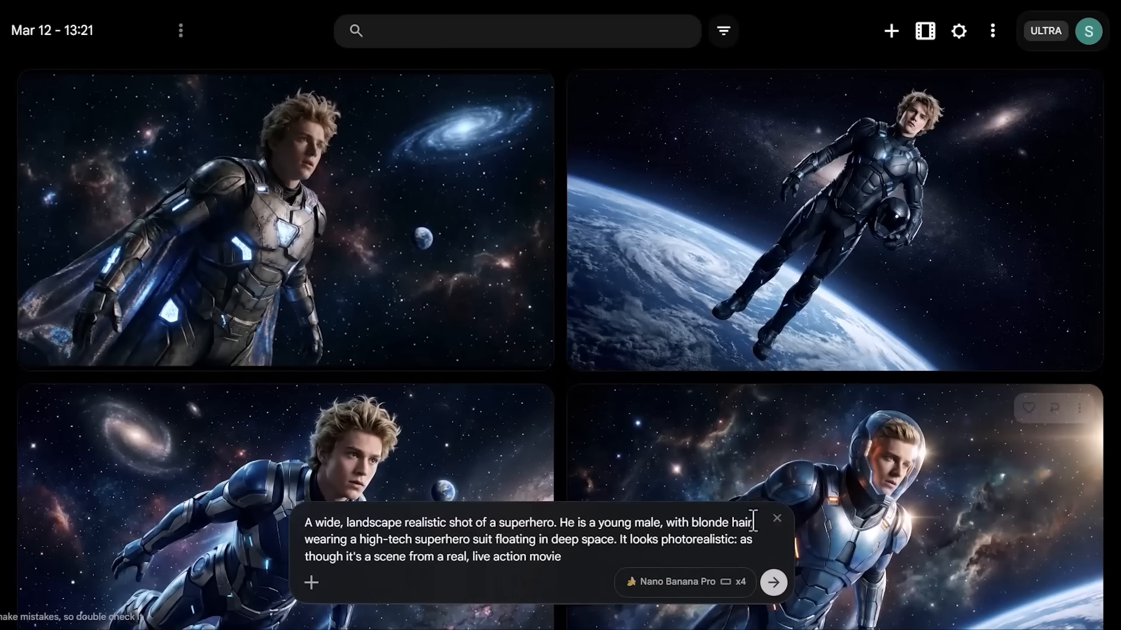
key(Return)
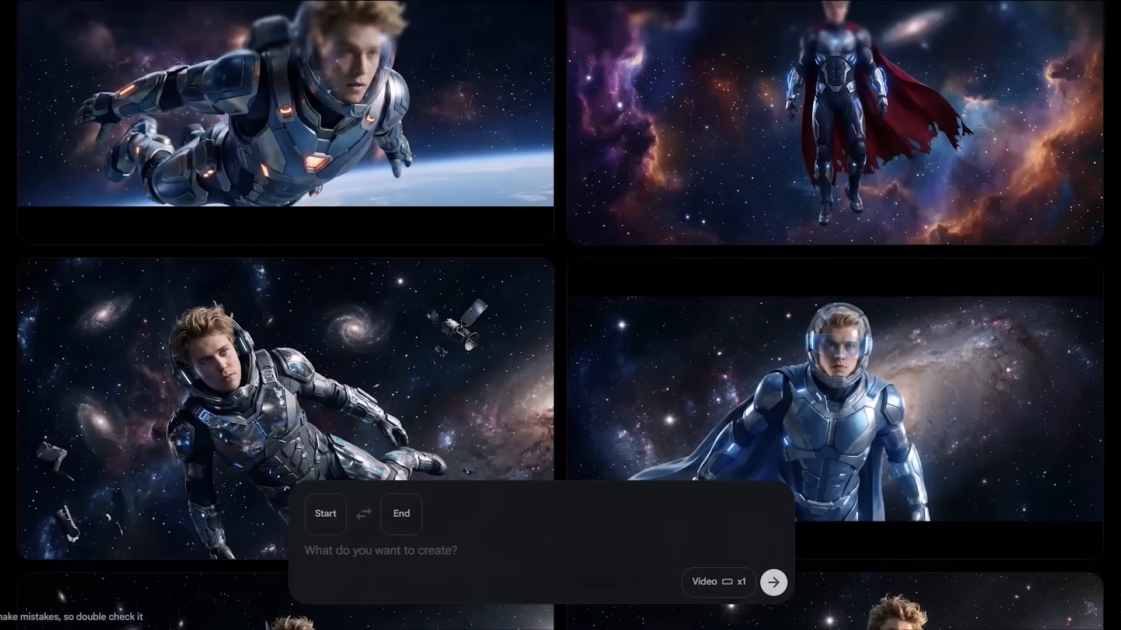
Pick a blue-suited superhero image and edit it with "please make the background more realistic, just black space with some stars in the far distance".
scroll(560, 315, down, 3)
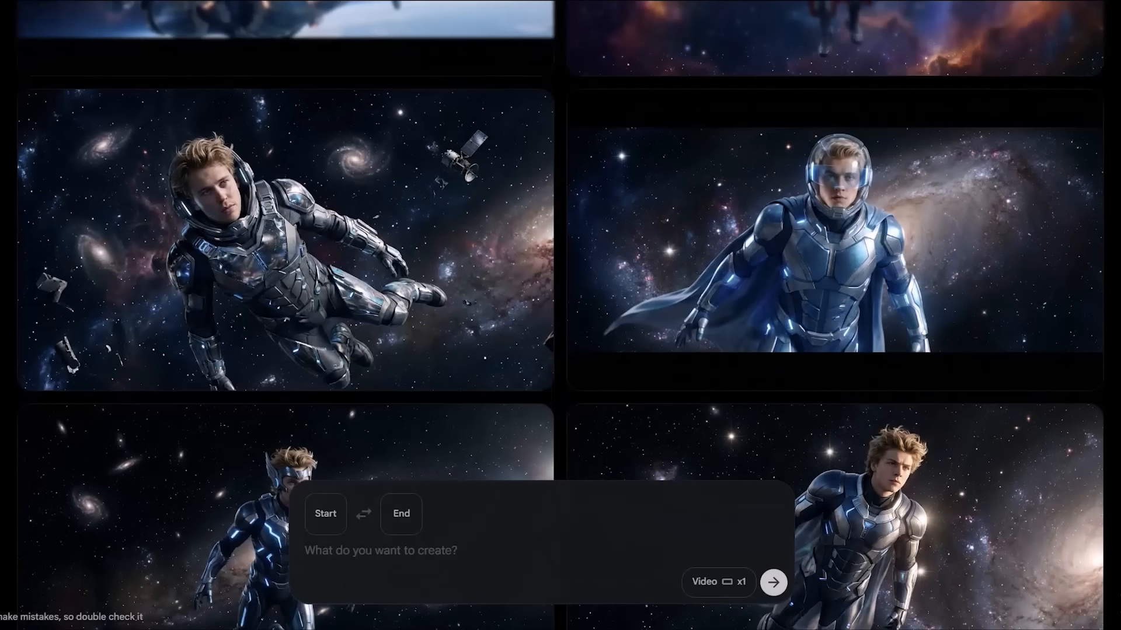
scroll(560, 315, down, 7)
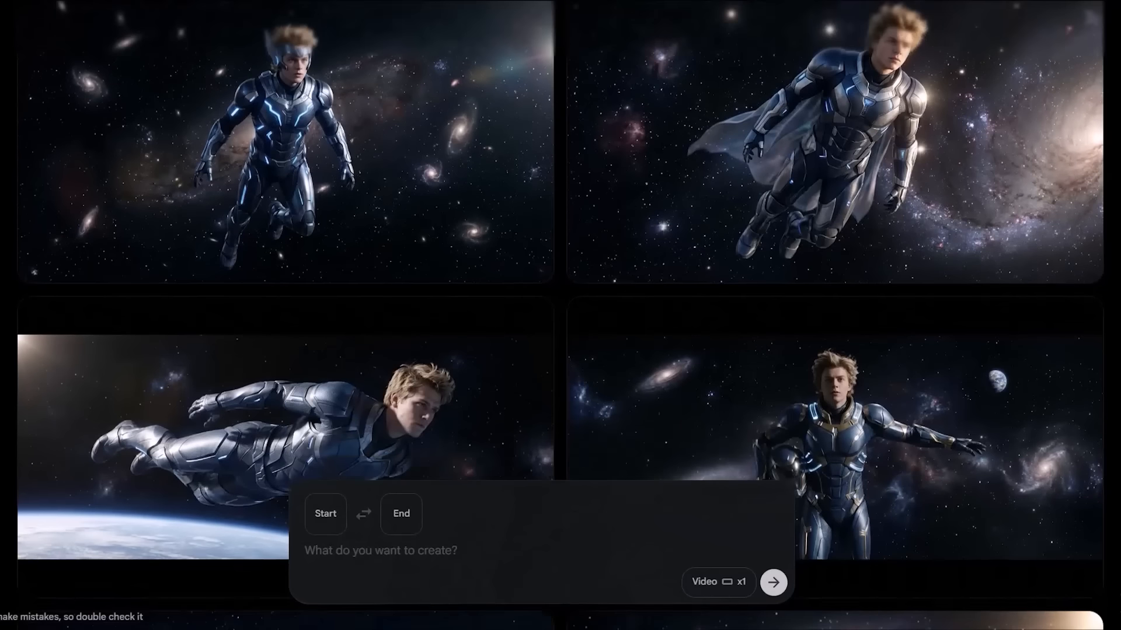
scroll(561, 315, down, 8)
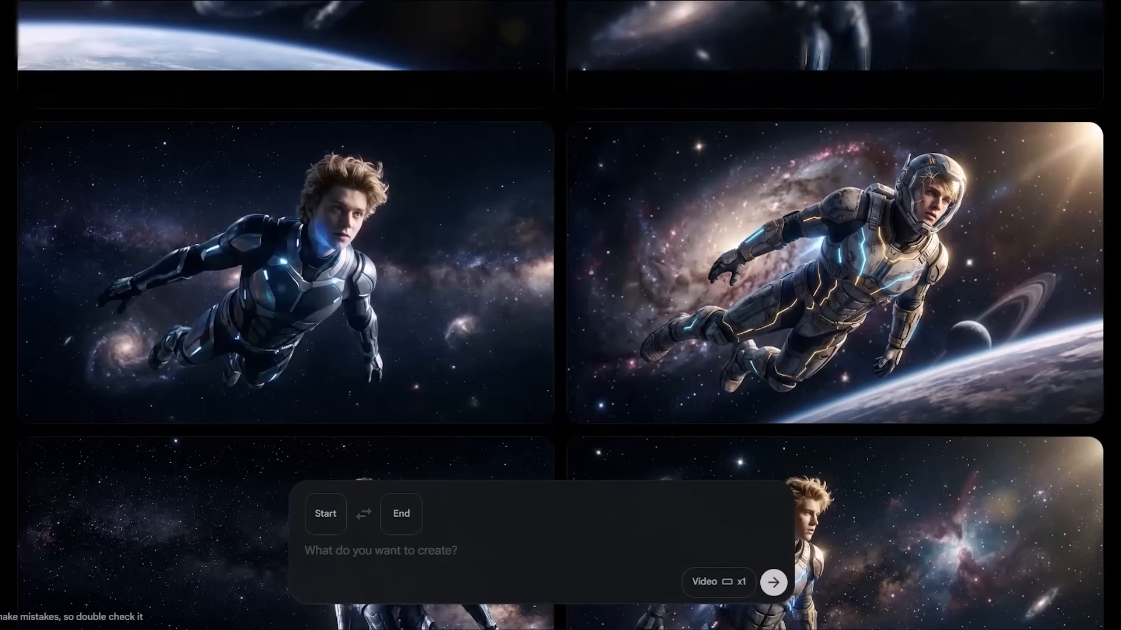
scroll(560, 315, down, 7)
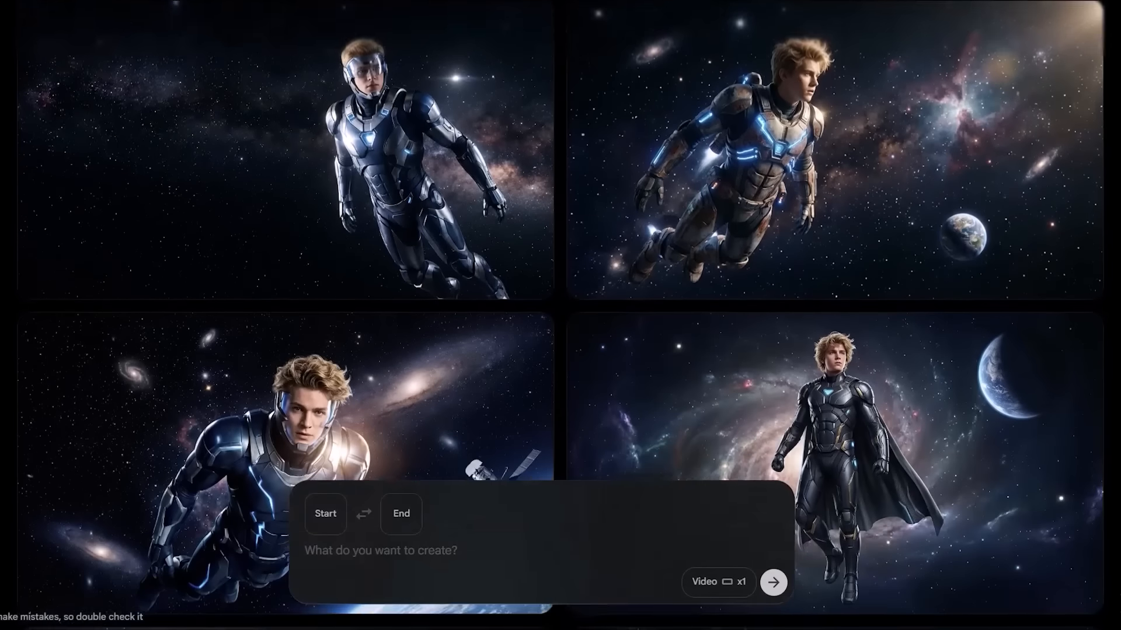
scroll(560, 315, down, 7)
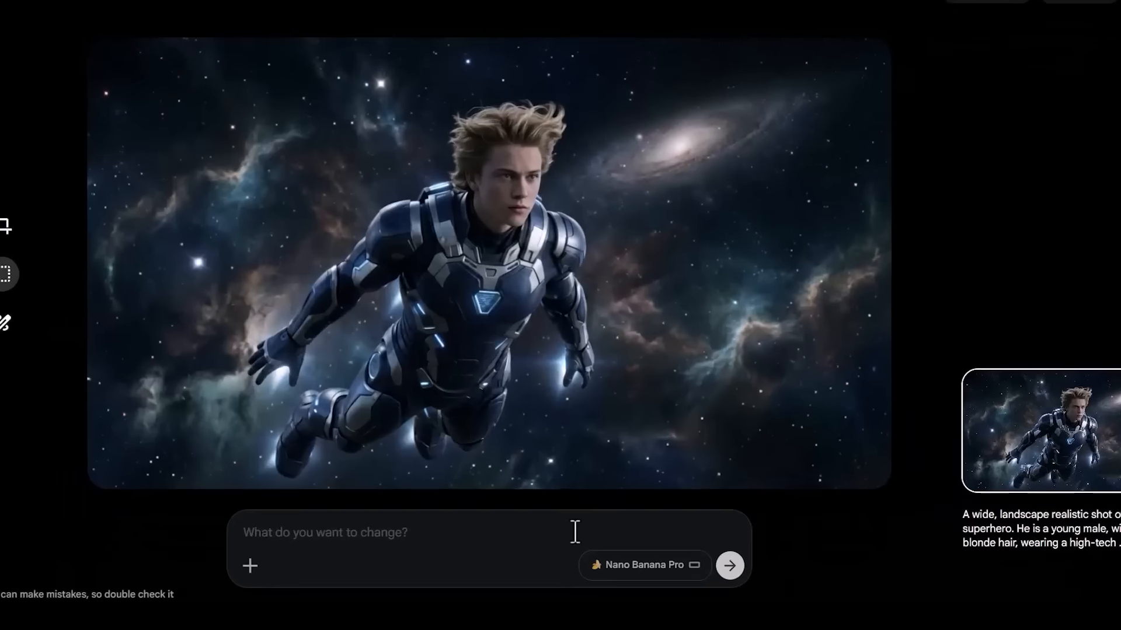
click(573, 531)
text(please make the background more realistic, just black space with some stars in the f)
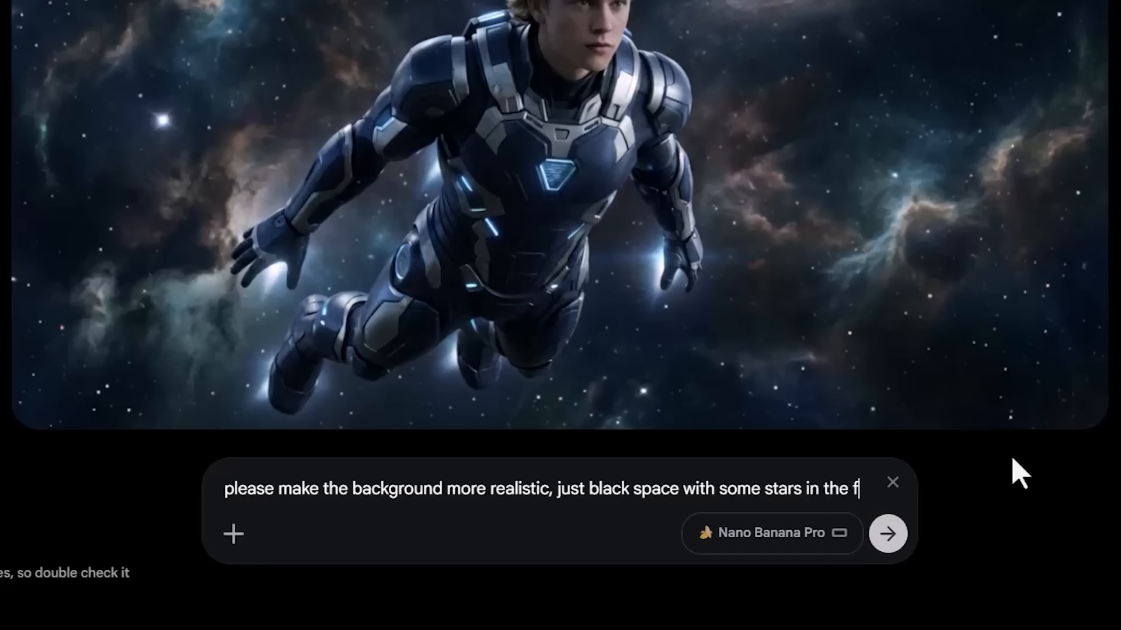
text(ar distance)
click(887, 534)
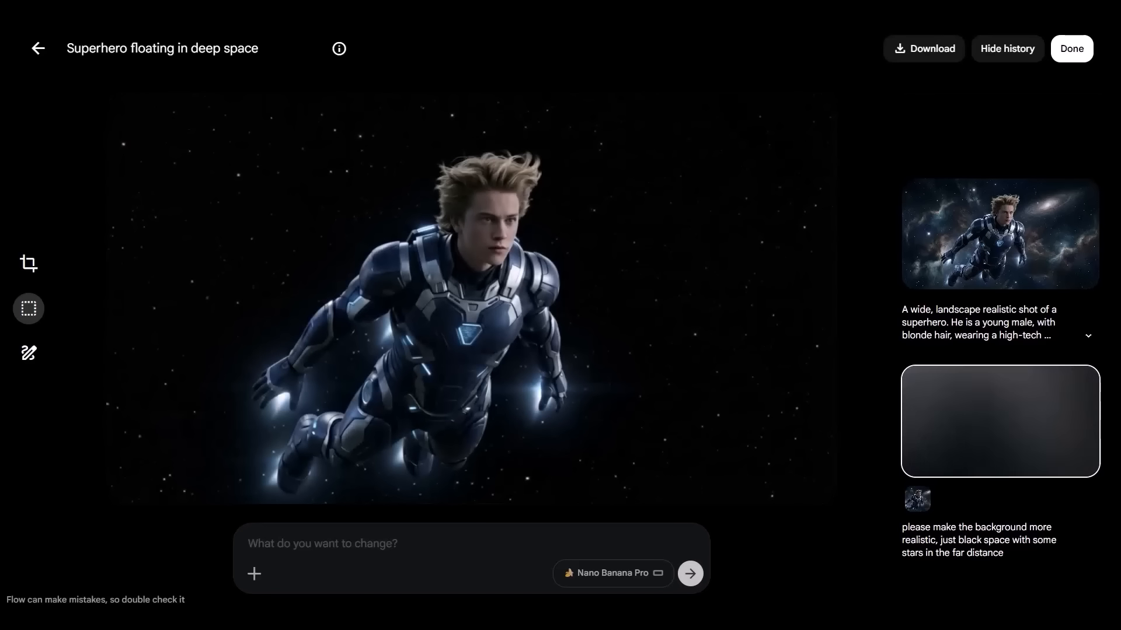
Edit the image with the prompt "His superhero suit looks unrealistic, please add more realistic textures to it and imperfections".
text(His superhero suit looks unrealistic, please add more realistic tex)
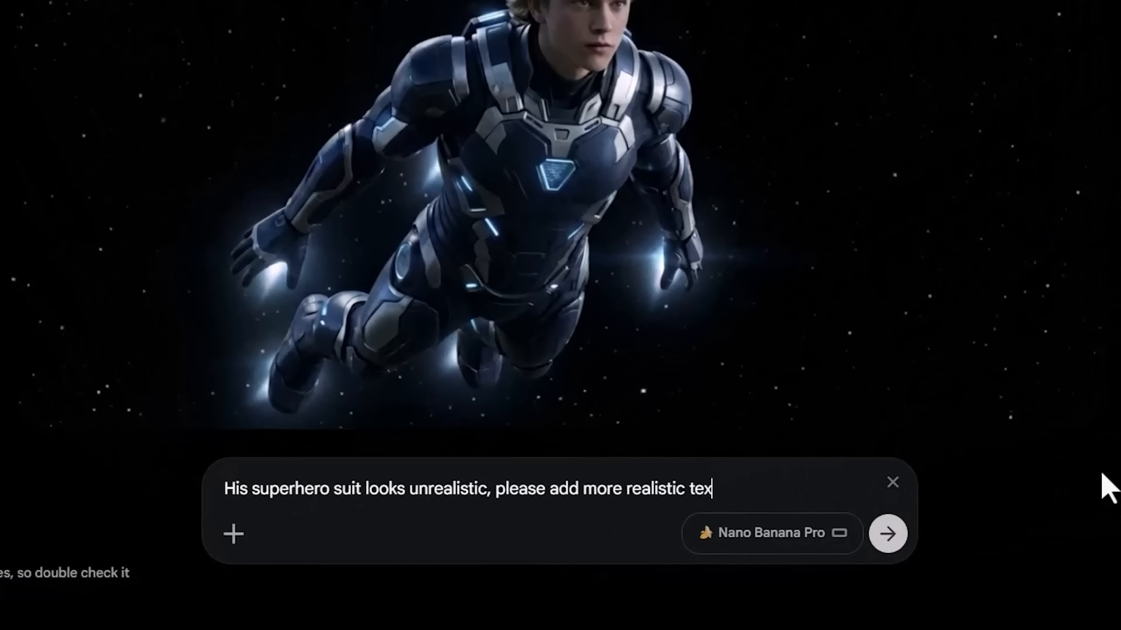
text(and imperfections)
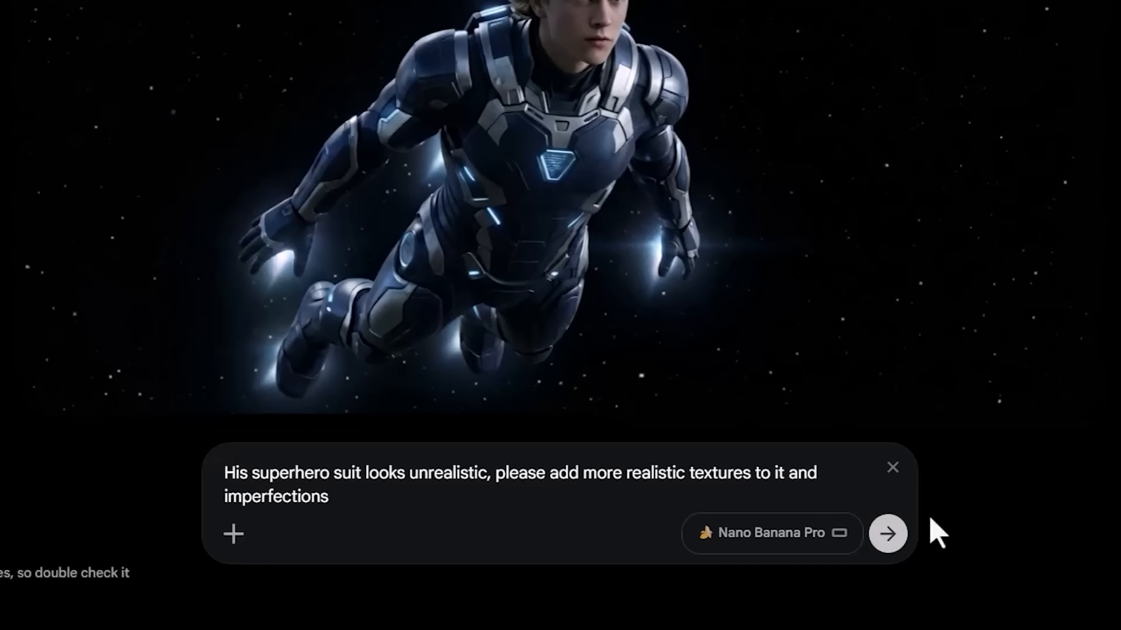
key(Return)
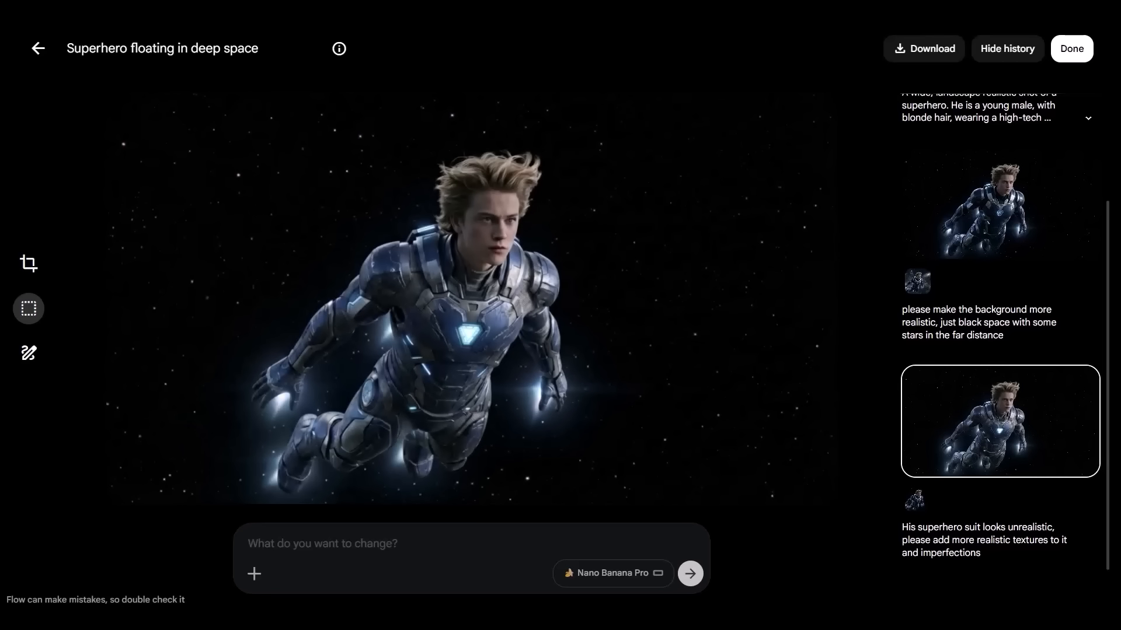
Box-select the glowing blue chest emblem on the superhero's suit and edit it with "please get rid of this blue light".
click(909, 53)
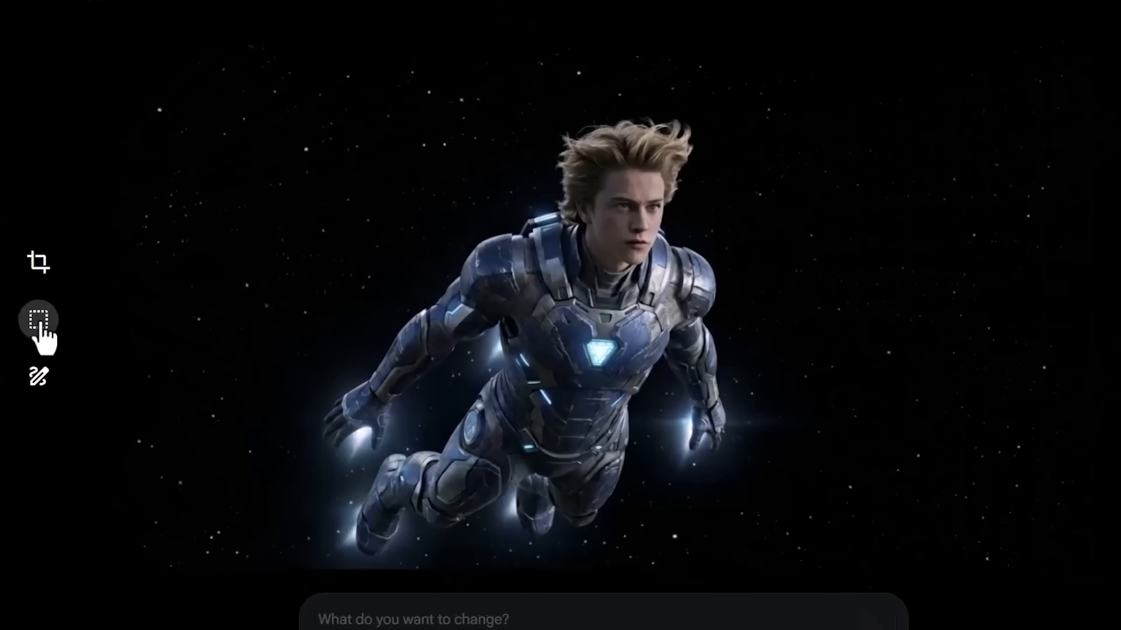
click(46, 330)
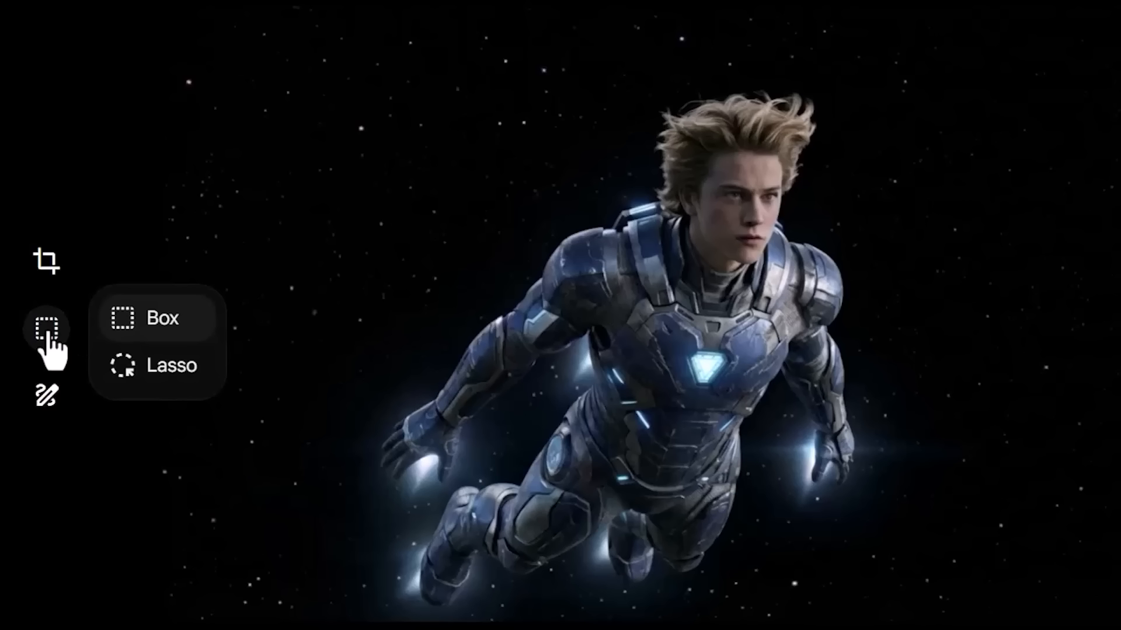
click(159, 333)
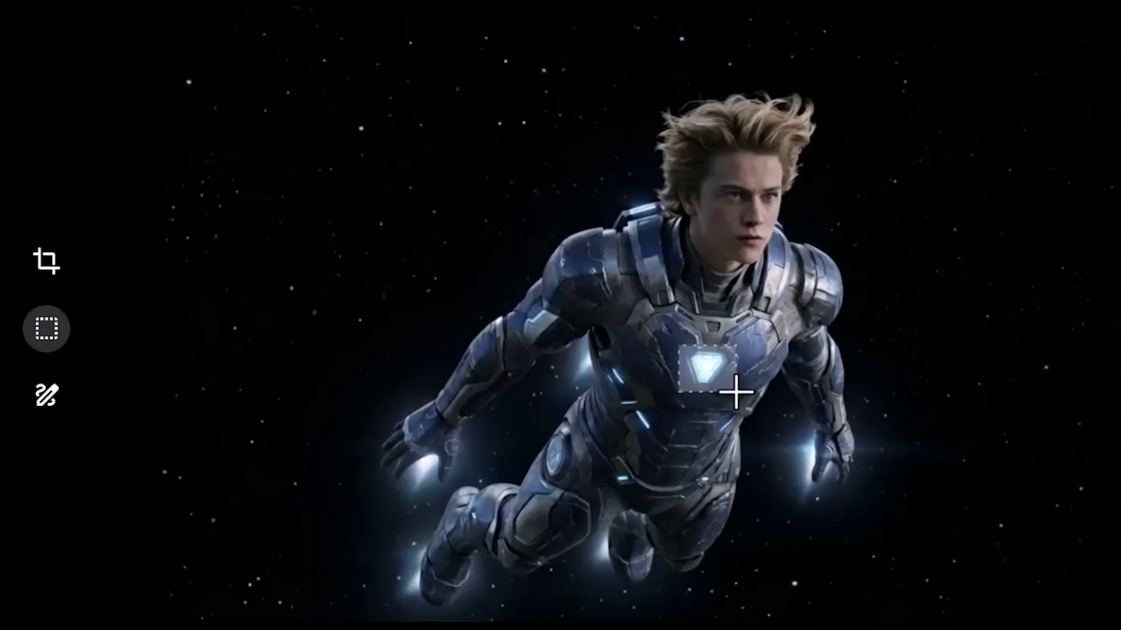
text(please get rid of this blue light)
key(Return)
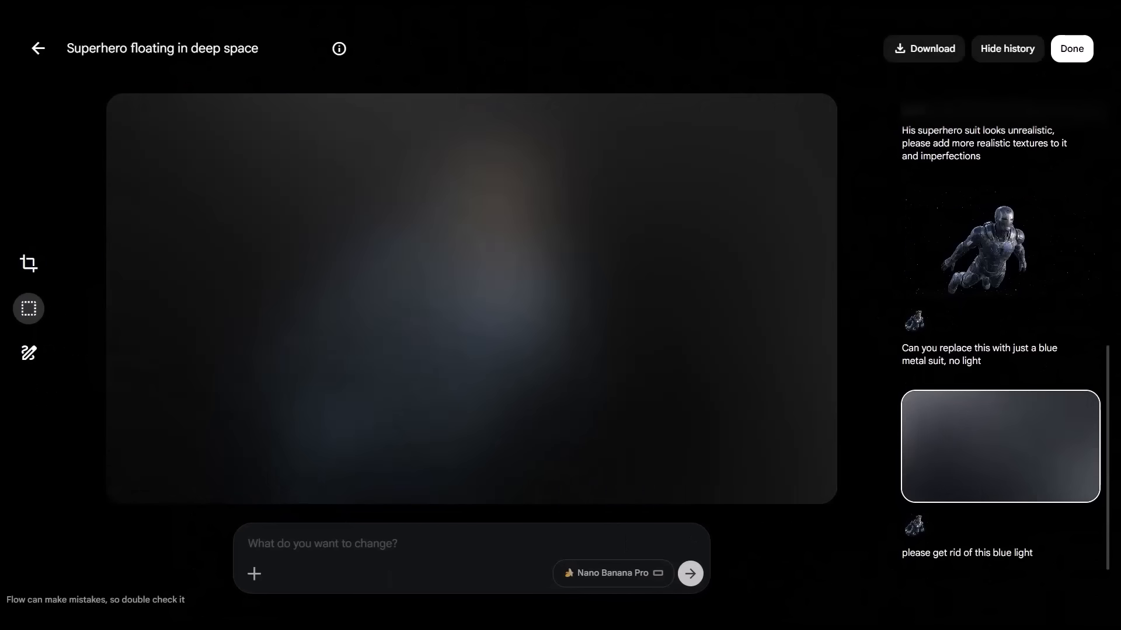
Box-select the empty space beside the superhero's head and edit it with "Please add the planet earth in the section highlighted".
drag(584, 143, 758, 236)
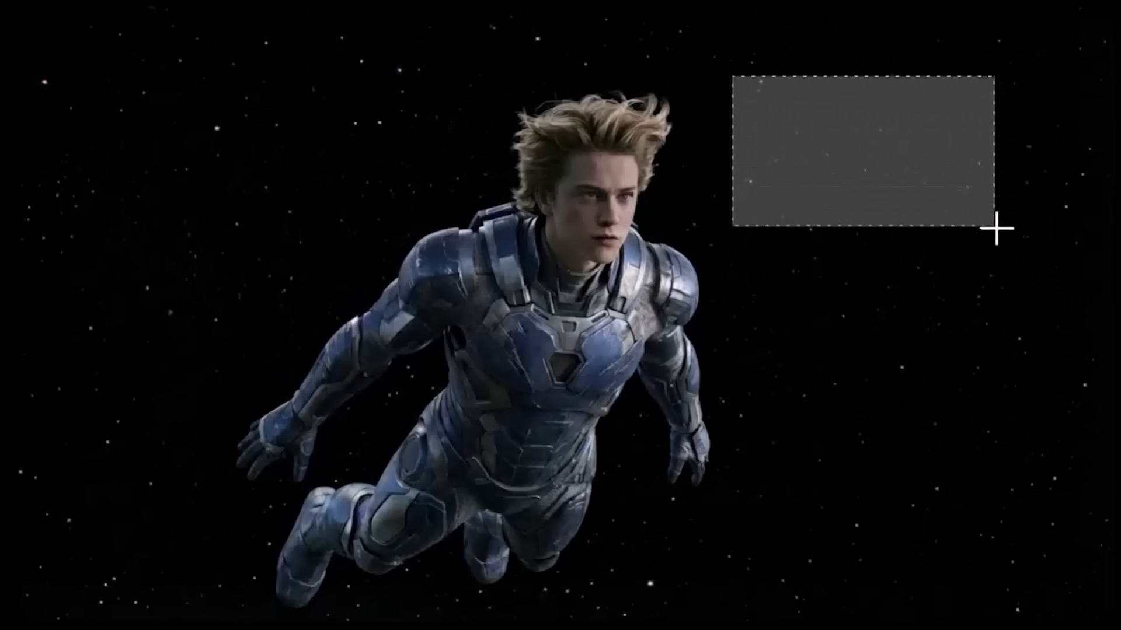
drag(997, 228, 1028, 278)
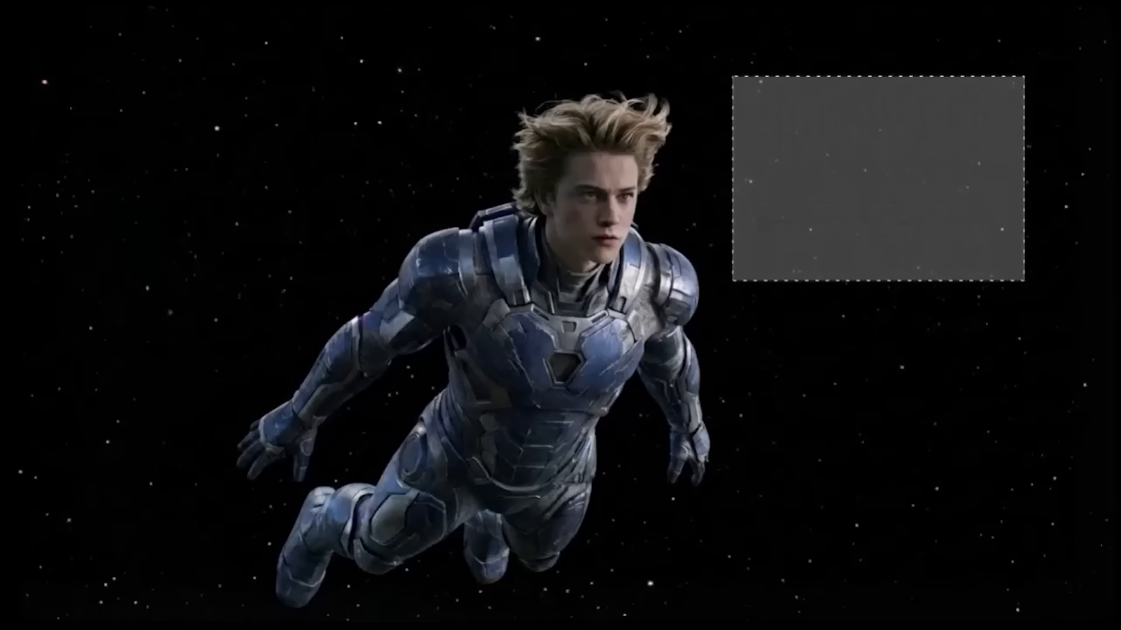
text(Please )
text(add the planet earth in the section highlighted)
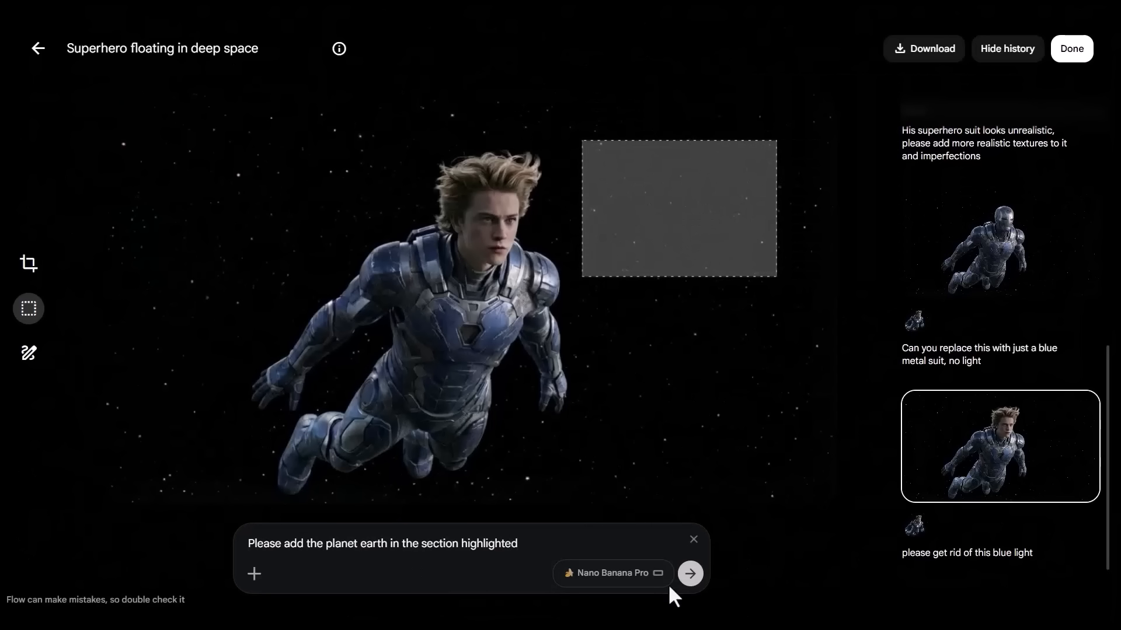
click(688, 574)
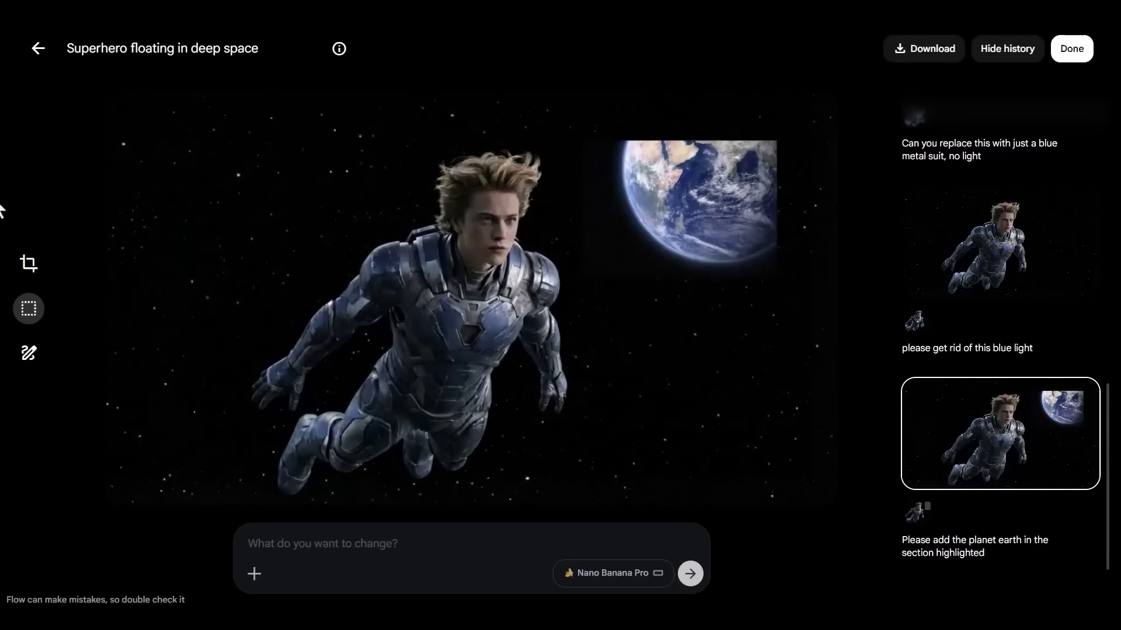
Mark three spots in the space background with the red brush and write a prompt to replace the marks with stars.
click(28, 353)
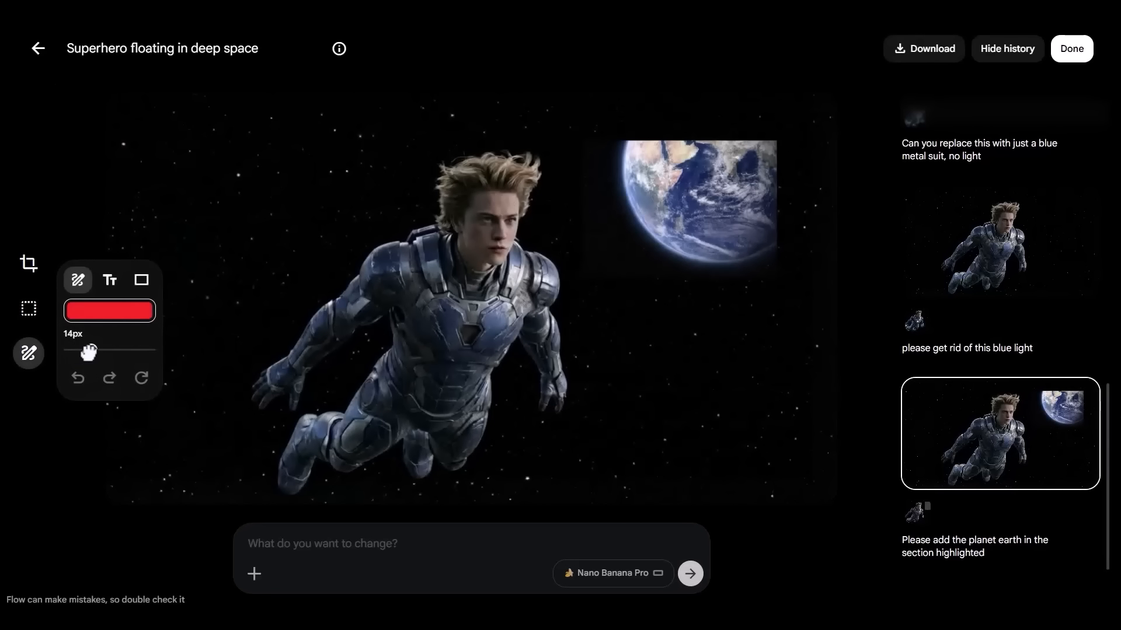
drag(713, 390, 711, 410)
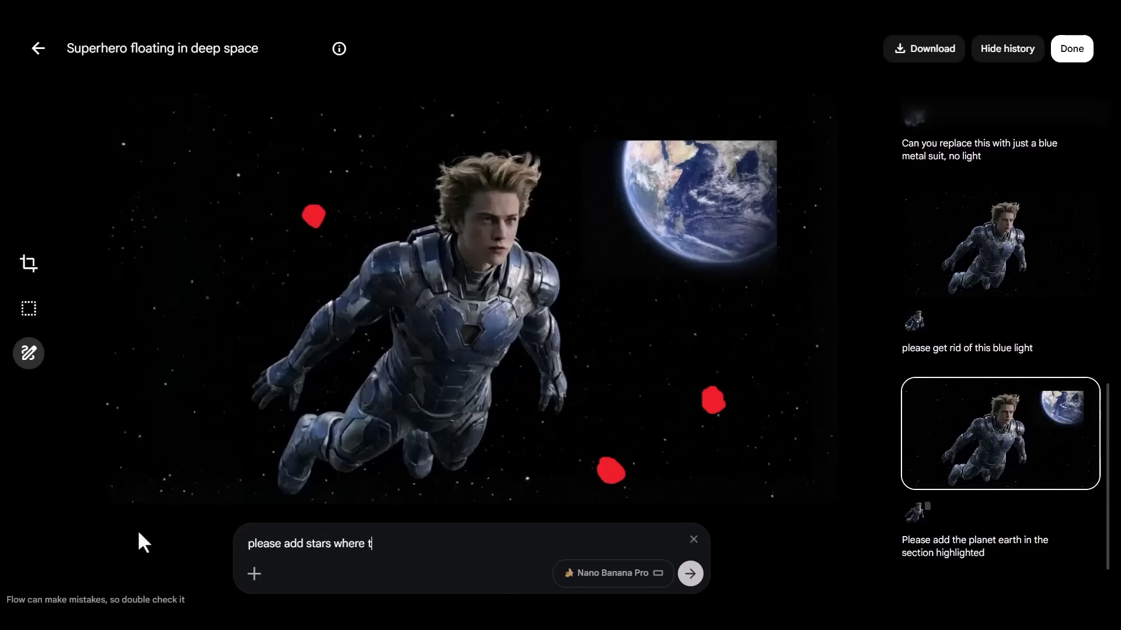
text(replace them with s)
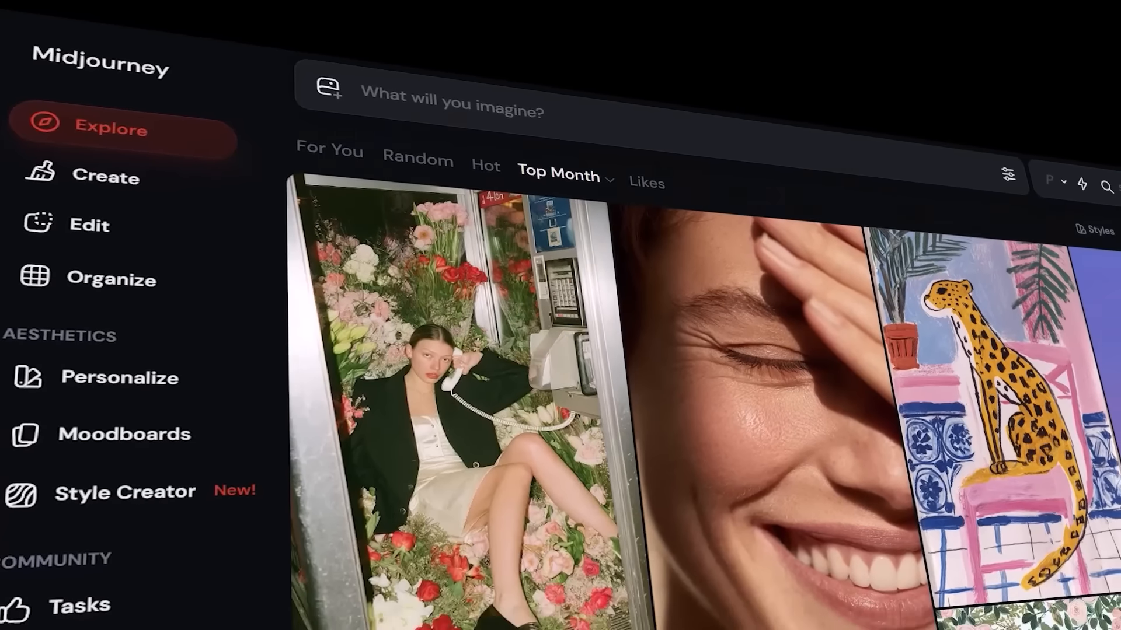
Switch to Midjourney and browse the top images of the month in the Explore gallery for style inspiration.
scroll(701, 379, down, 3)
scroll(700, 380, down, 5)
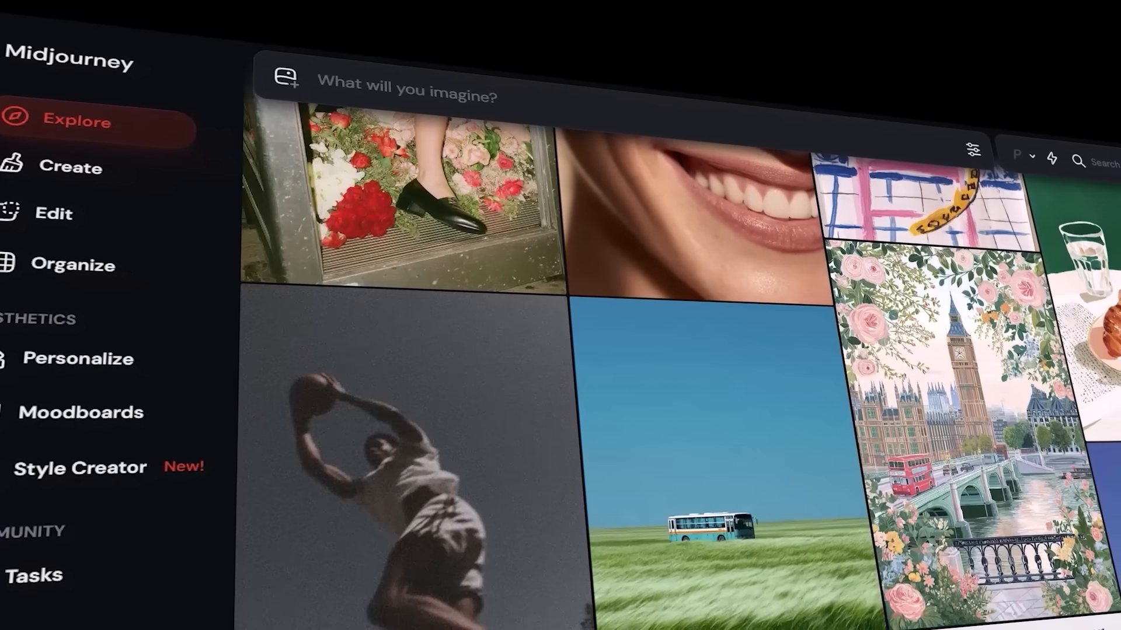
scroll(701, 380, down, 5)
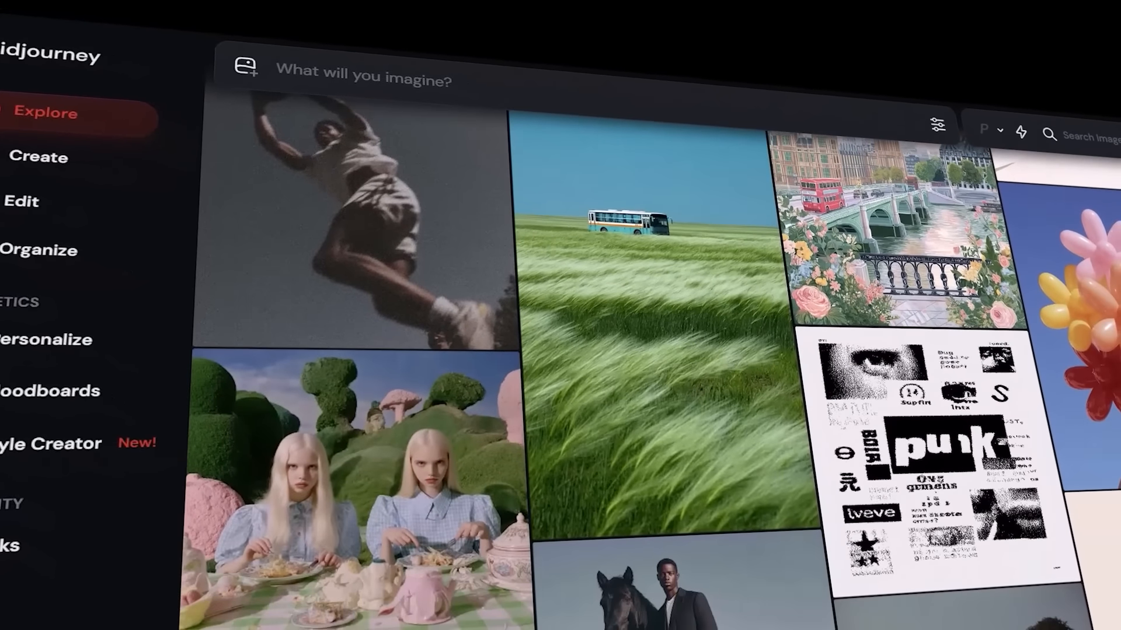
scroll(642, 373, down, 5)
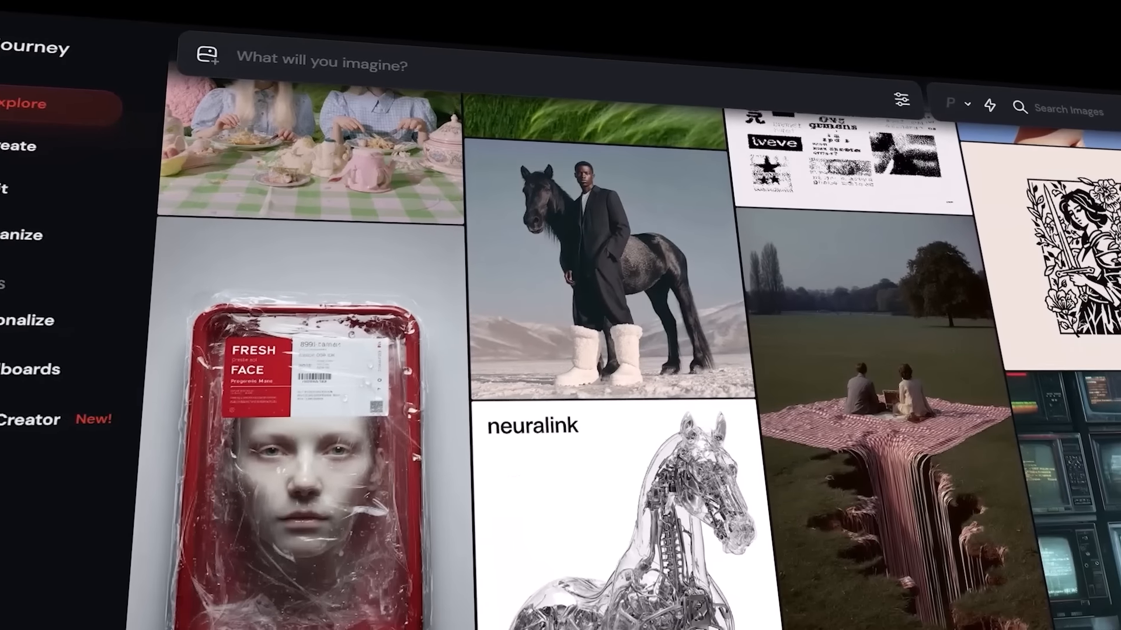
scroll(583, 350, down, 5)
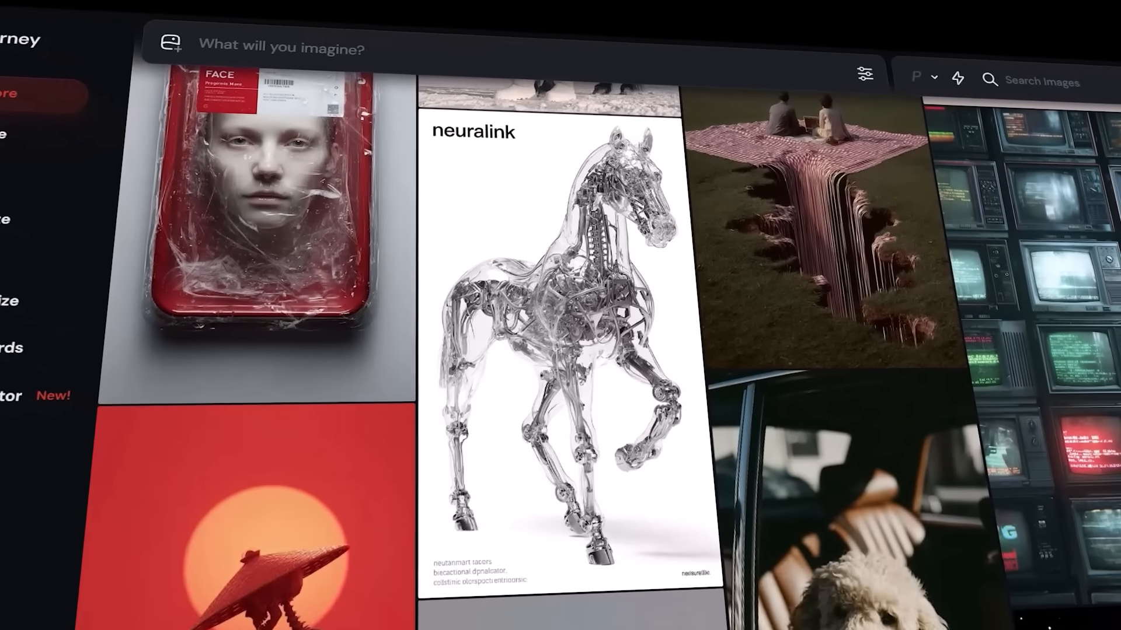
scroll(548, 350, down, 6)
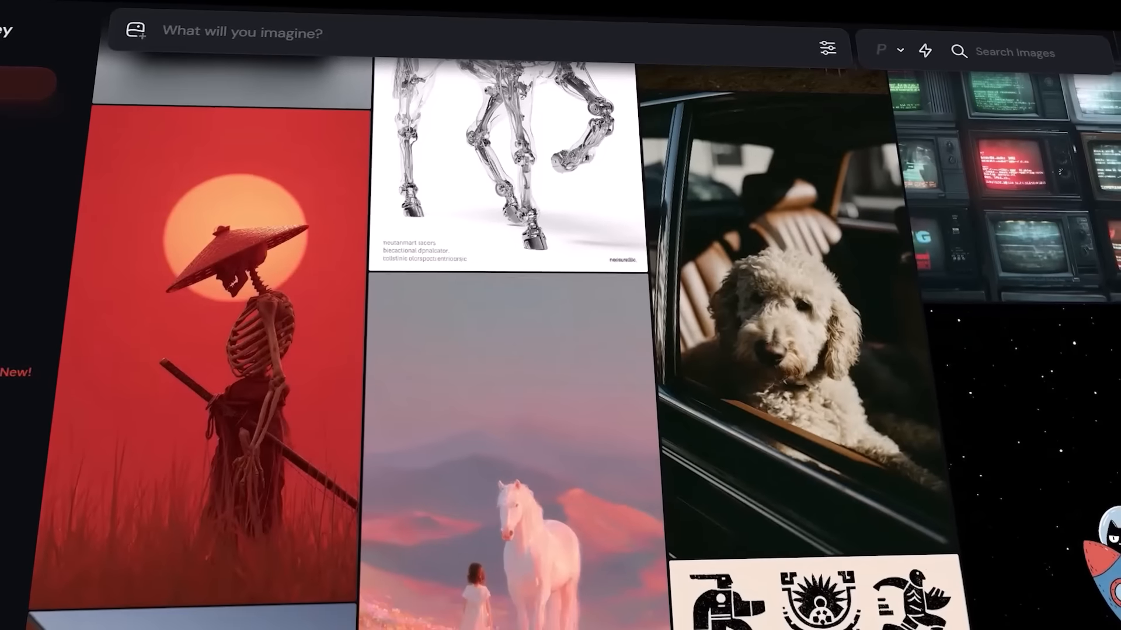
scroll(561, 350, down, 8)
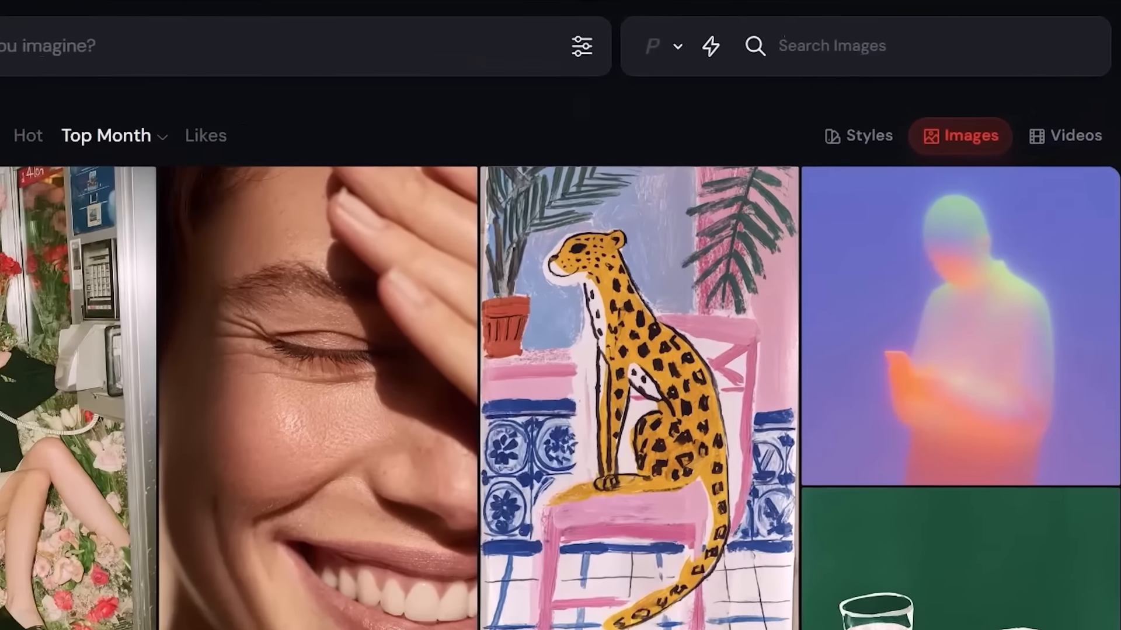
Search the Midjourney images for a photo of a Roman and browse the results for a mounted leader before his army.
click(1020, 39)
text(a photo of a romar)
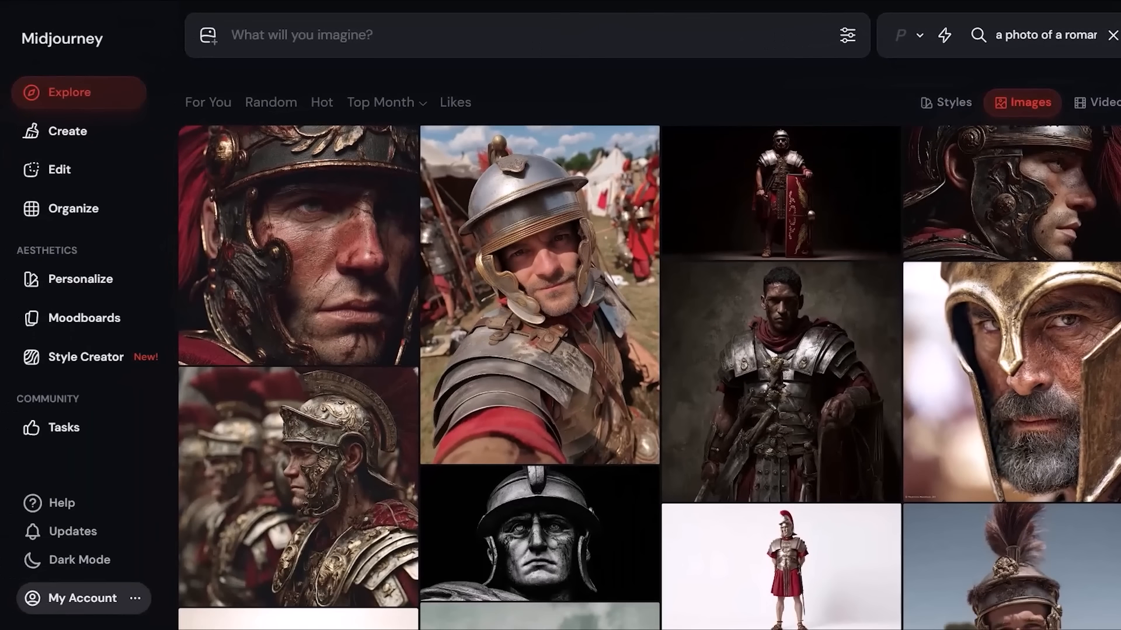
scroll(649, 345, down, 8)
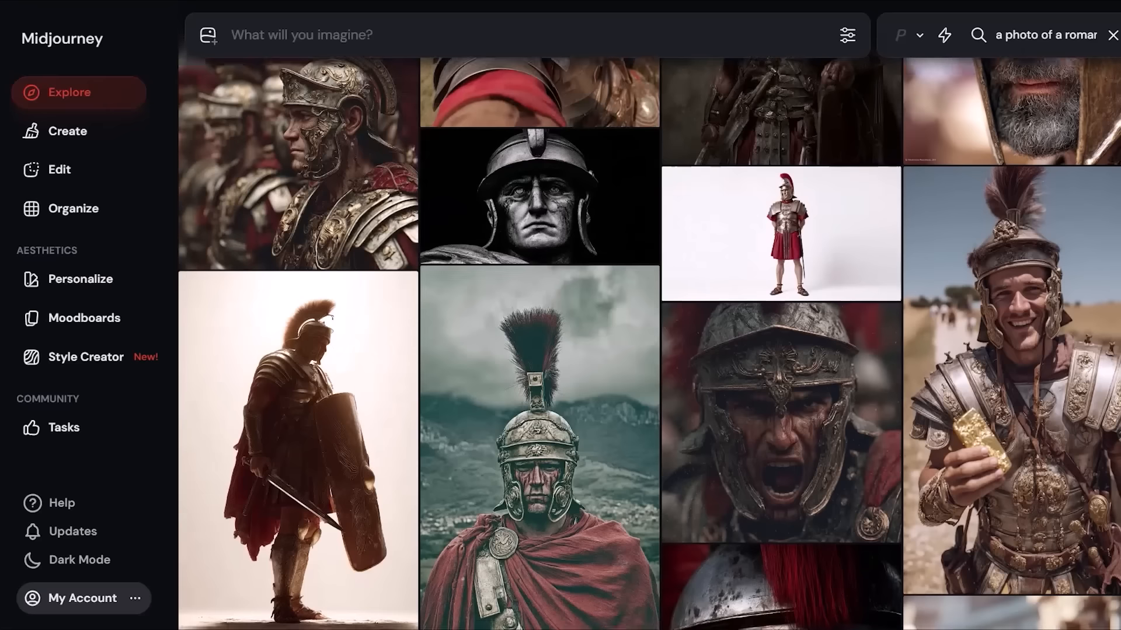
scroll(649, 345, down, 12)
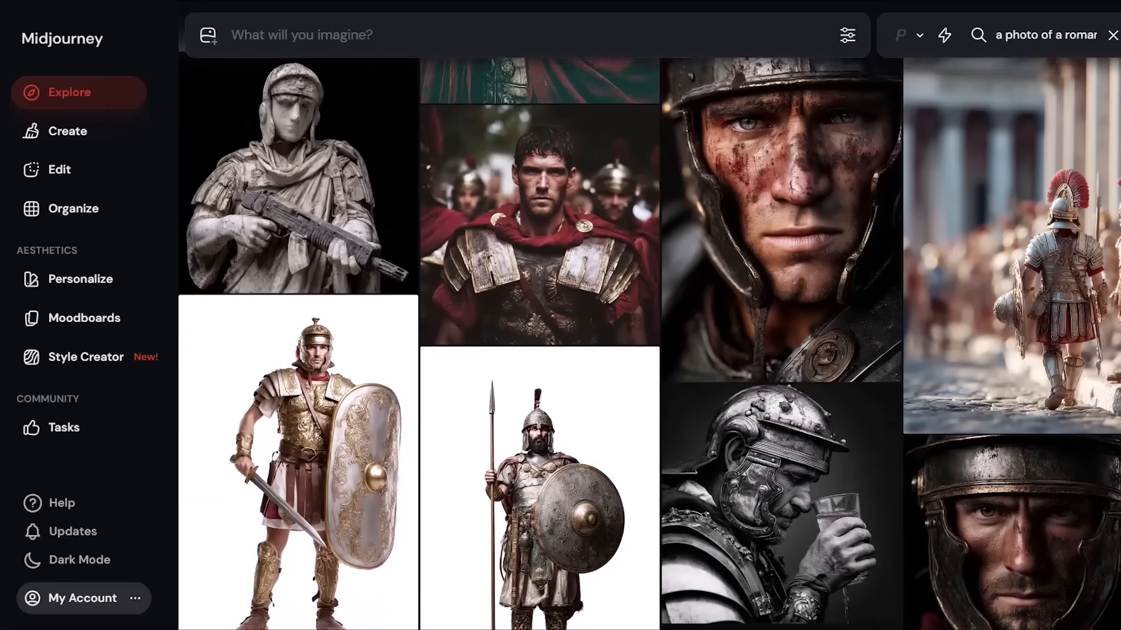
scroll(649, 345, down, 10)
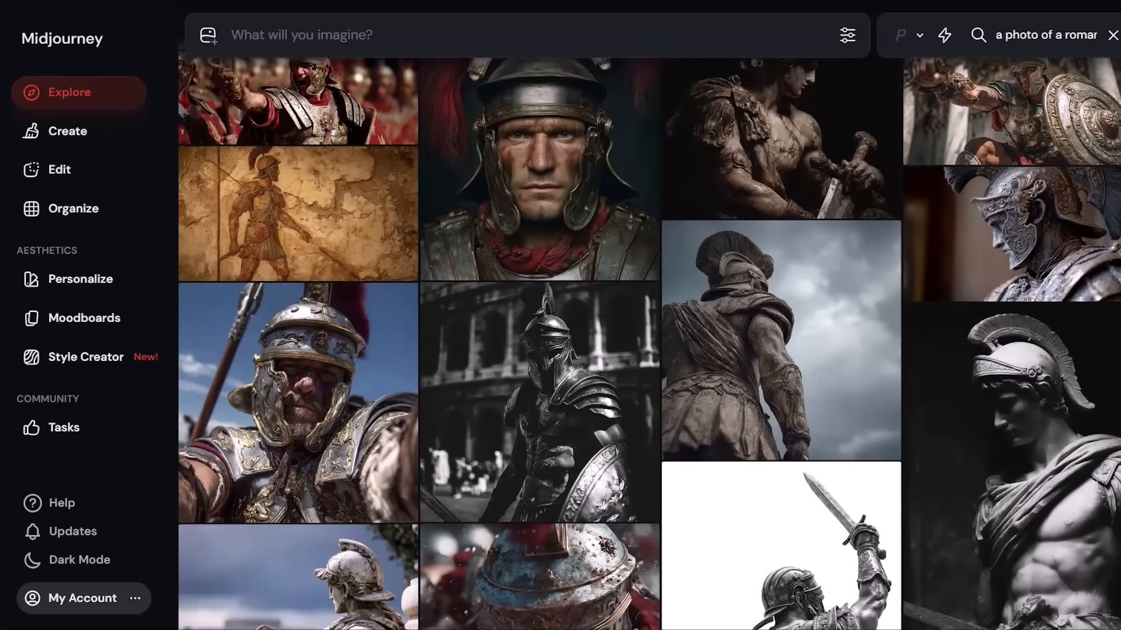
scroll(649, 344, down, 10)
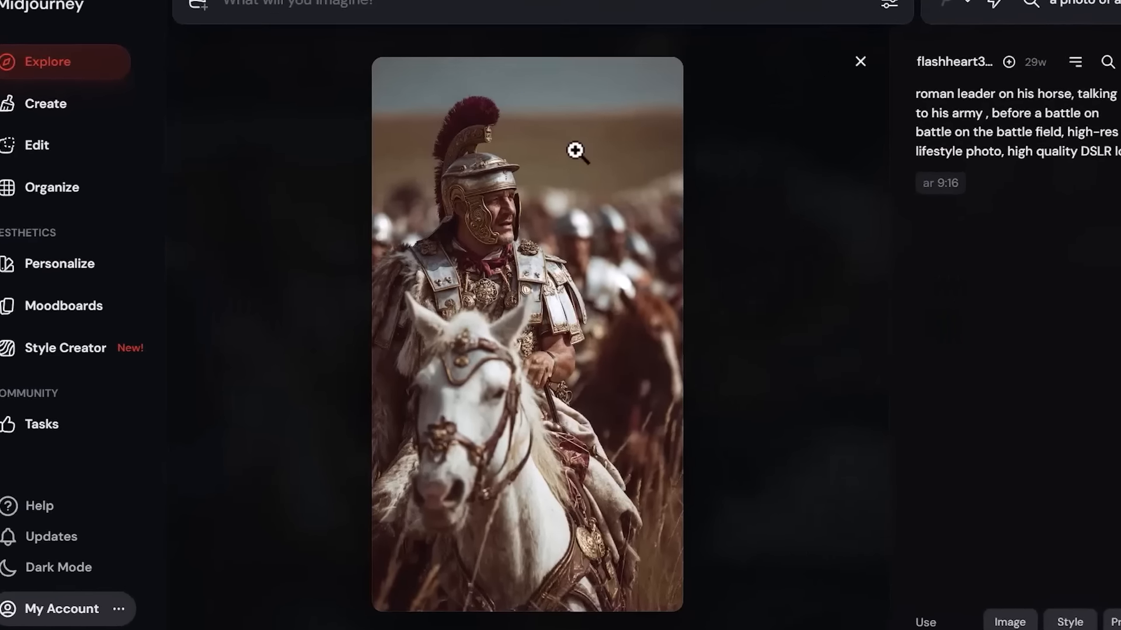
In Google Flow, prompt with the Roman picture as stylistic guide for a photorealistic older roman soldier on a horse, at the top of a hill.
right_click(558, 175)
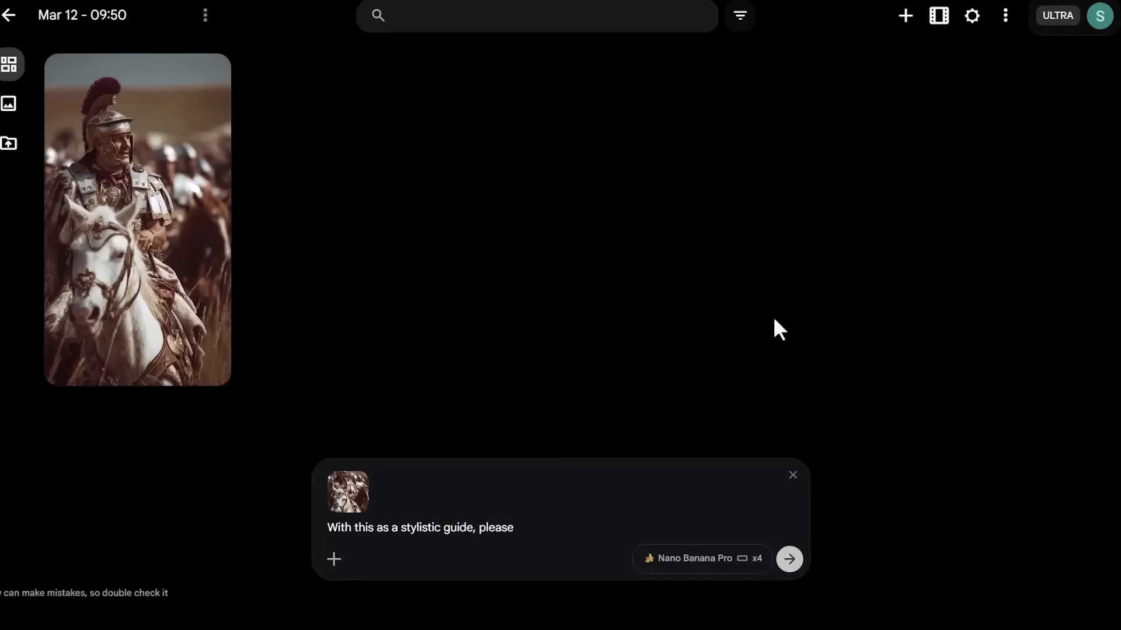
text(create a photorealistic image of a older ro)
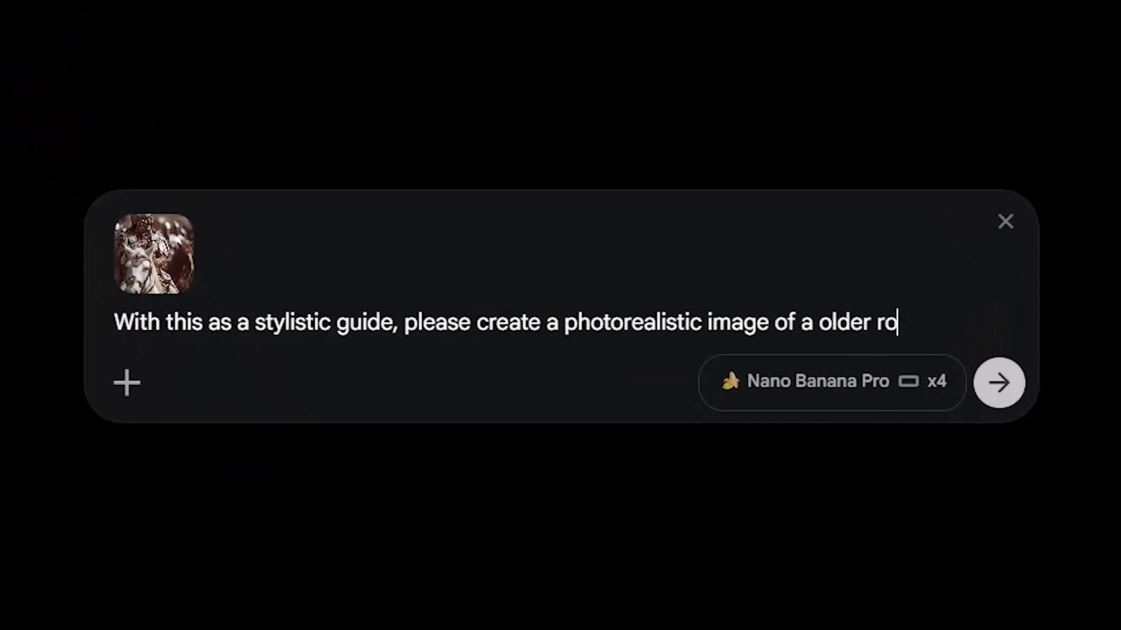
text(man soldier on a horse, at the top of a hill)
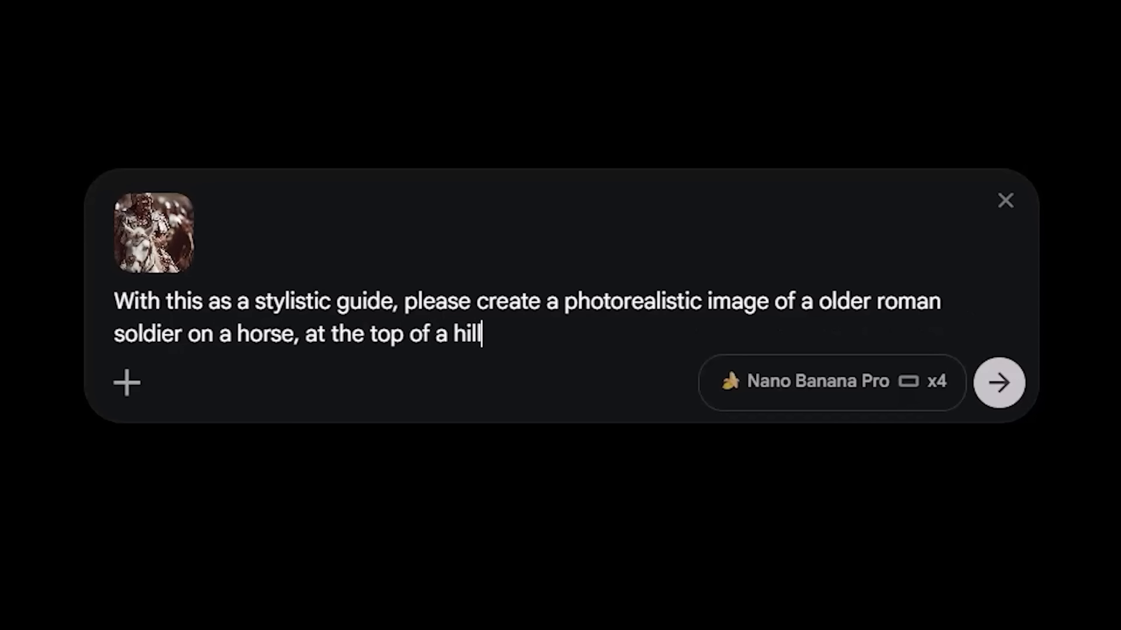